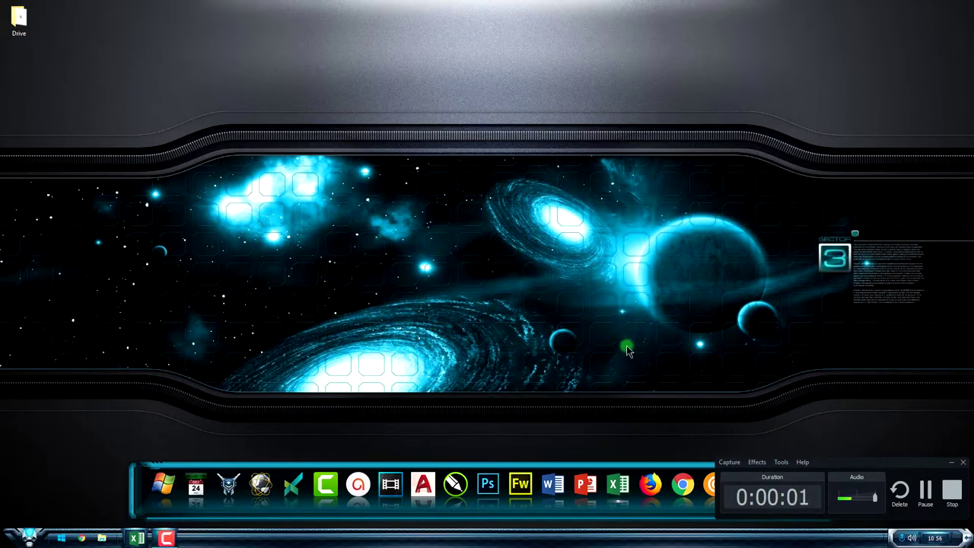
Restore the Pasta1 workbook with its Nome list from the taskbar
{"action": "left_click", "coordinate": [952, 465]}
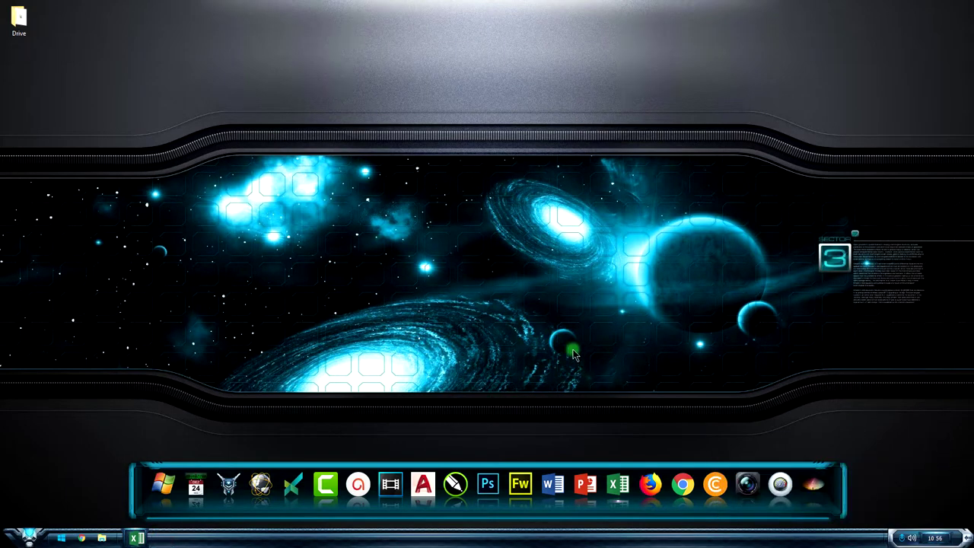
{"action": "left_click", "coordinate": [136, 536]}
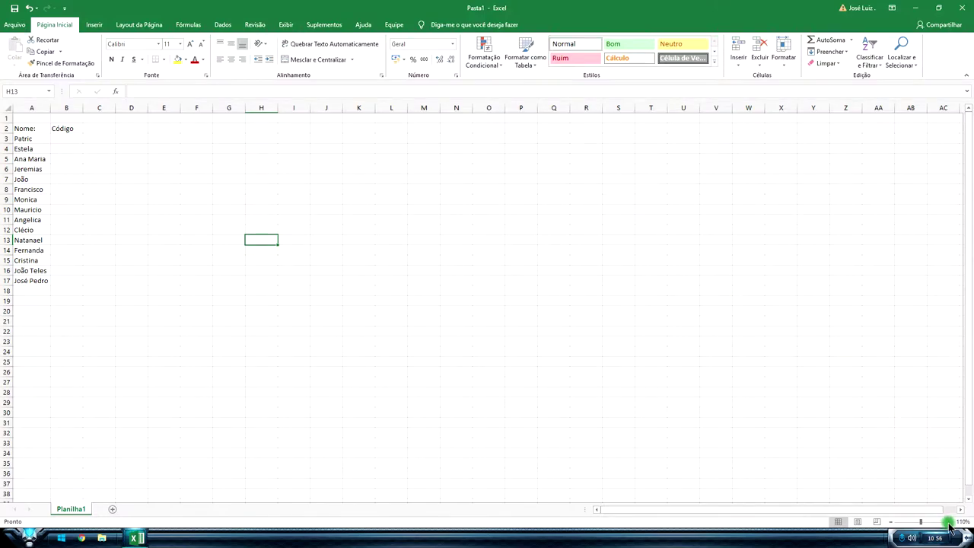
Zoom the sheet in to 200% so the name list is readable
{"action": "left_click", "coordinate": [949, 526]}
{"action": "left_click", "coordinate": [949, 527]}
{"action": "left_click", "coordinate": [949, 526]}
{"action": "left_click", "coordinate": [948, 526]}
{"action": "left_click", "coordinate": [948, 527]}
{"action": "left_click", "coordinate": [948, 527]}
{"action": "left_click", "coordinate": [949, 526]}
{"action": "left_click", "coordinate": [948, 527]}
{"action": "left_click", "coordinate": [949, 526]}
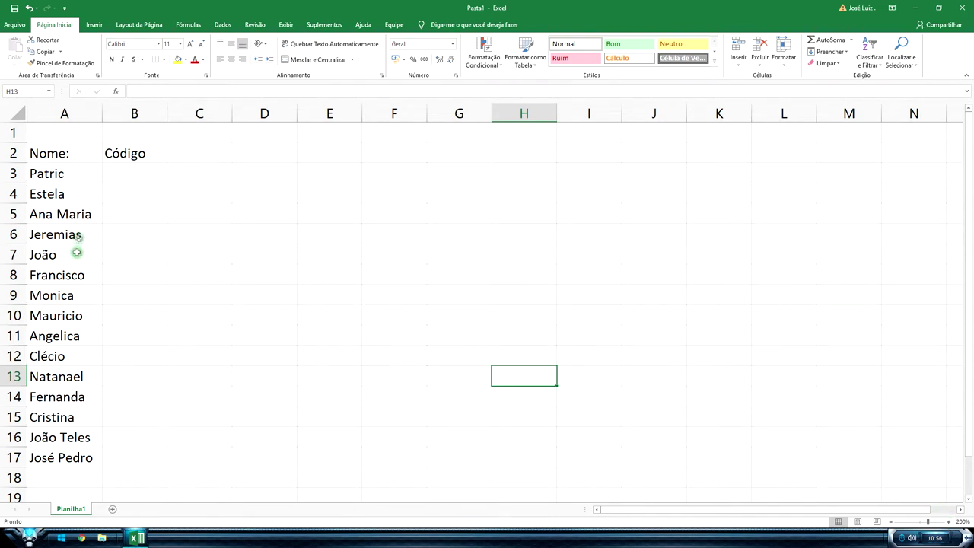
Enter 1 in B3 and fill codes 1 to 15 down to B17, zooming to 220%
{"action": "left_click", "coordinate": [117, 169]}
{"action": "type", "text": "1"}
{"action": "key", "text": "Return"}
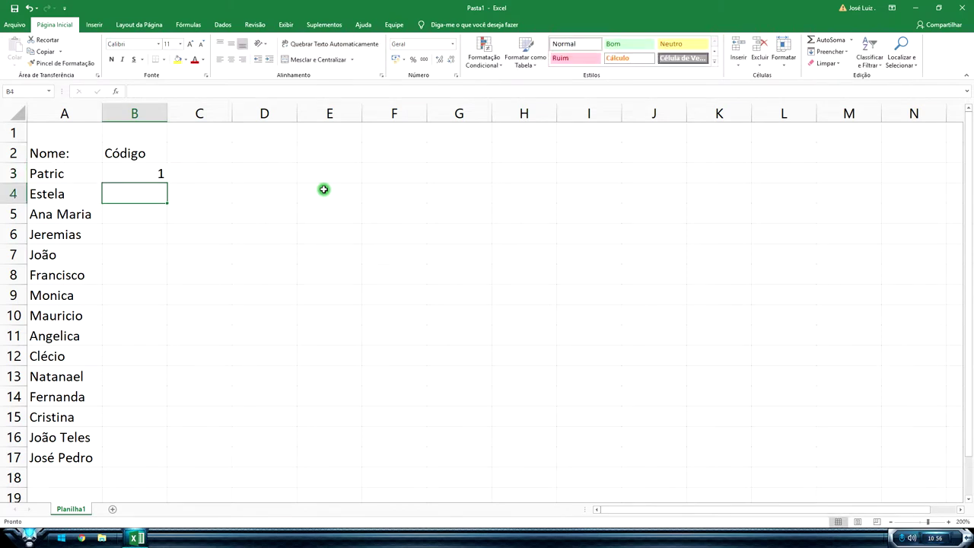
{"action": "left_click", "coordinate": [130, 170]}
{"action": "left_click_drag", "start_coordinate": [166, 182], "coordinate": [152, 462]}
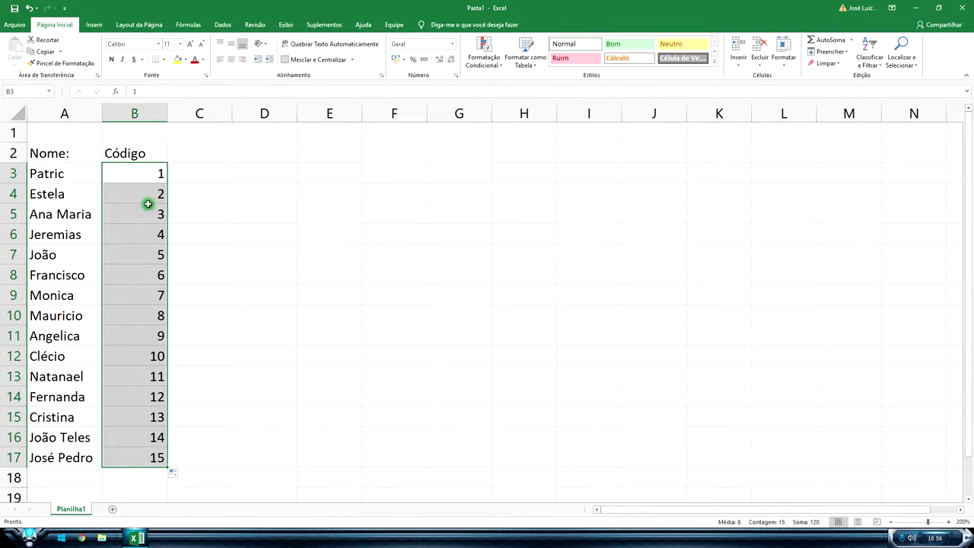
{"action": "left_click", "coordinate": [175, 327]}
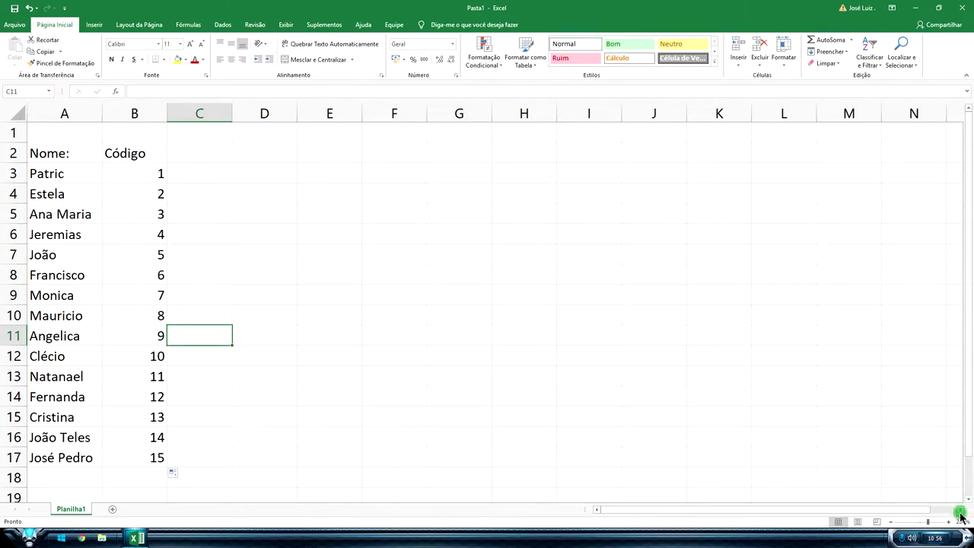
{"action": "left_click", "coordinate": [950, 522]}
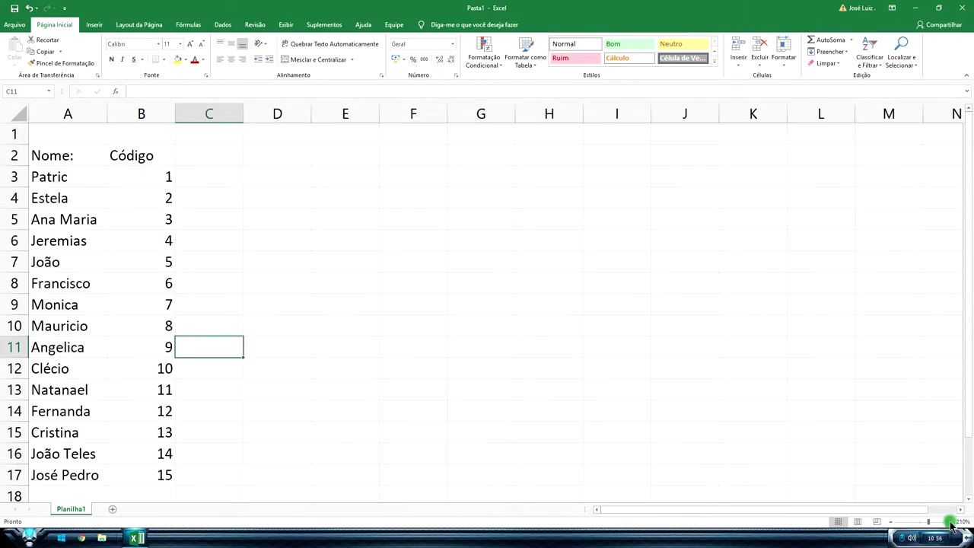
{"action": "left_click", "coordinate": [950, 523]}
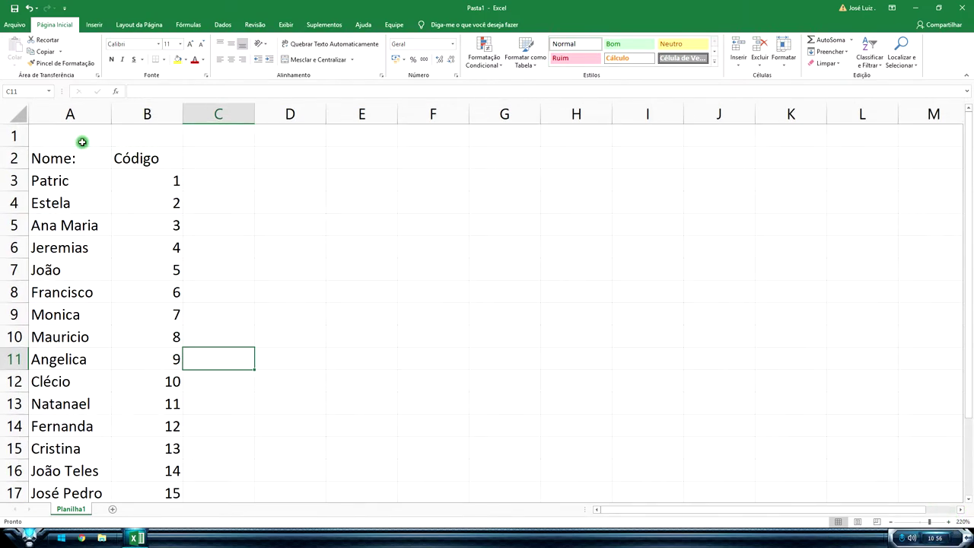
Sort names A3:A17 from A to Z, expanding the selection so codes follow
{"action": "mouse_move", "coordinate": [64, 180]}
{"action": "left_mouse_down"}
{"action": "mouse_move", "coordinate": [85, 460]}
{"action": "mouse_move", "coordinate": [80, 448]}
{"action": "left_mouse_up"}
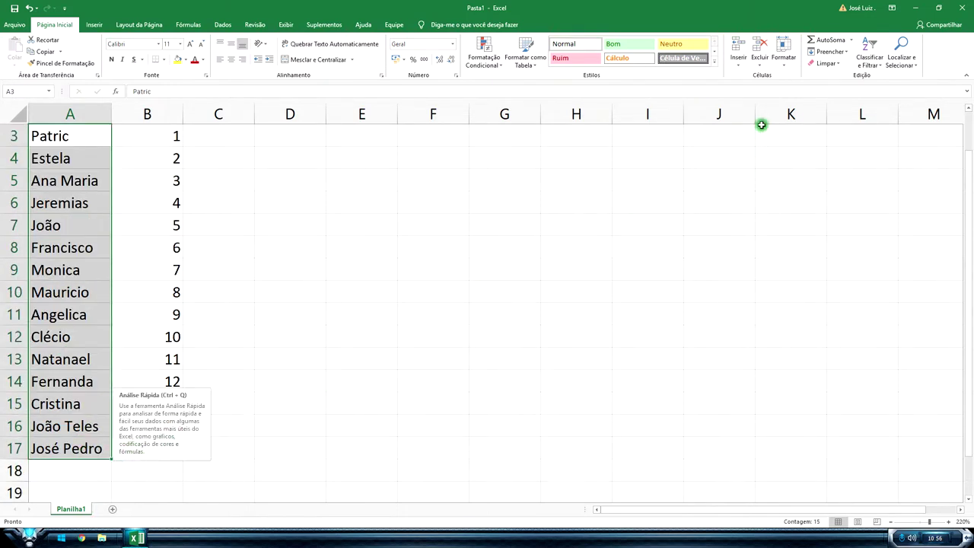
{"action": "left_click", "coordinate": [871, 64]}
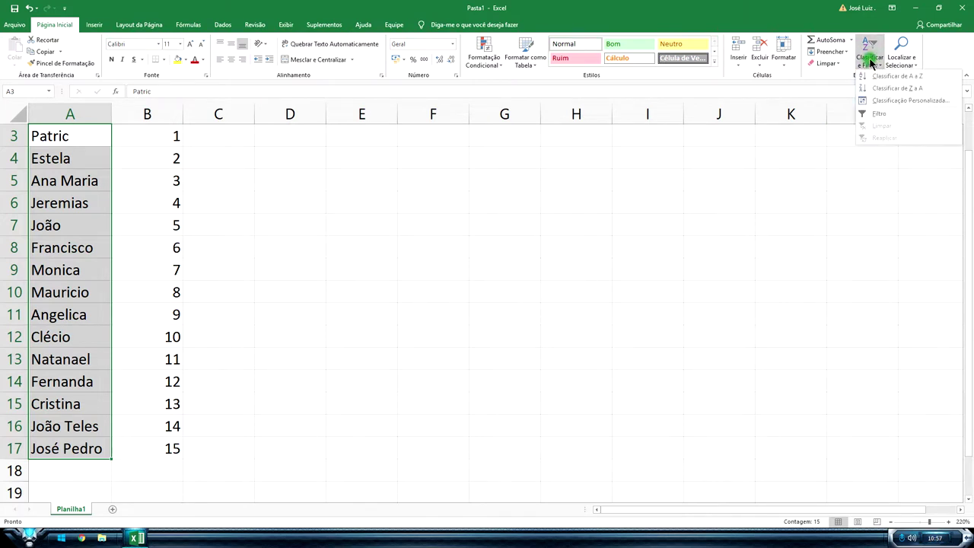
{"action": "left_click", "coordinate": [897, 76]}
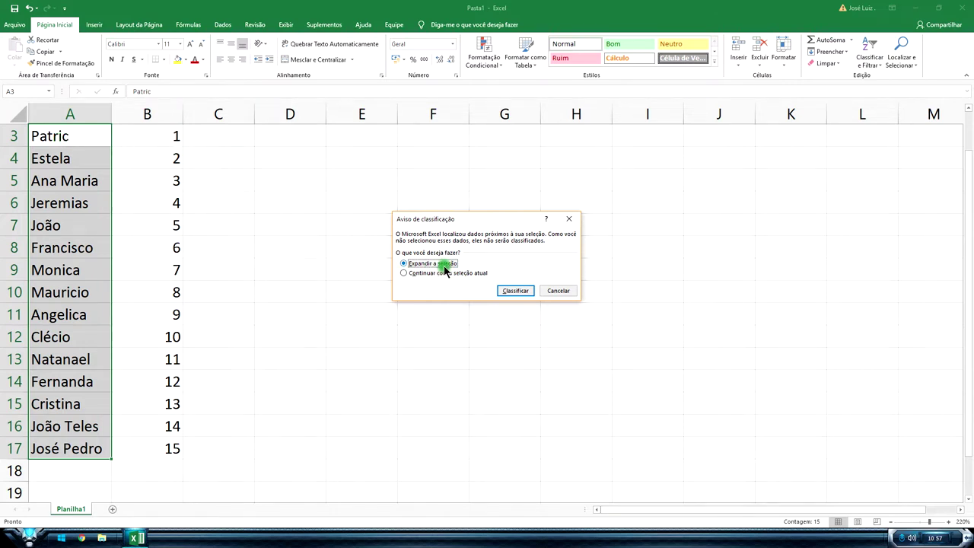
{"action": "left_click", "coordinate": [516, 290]}
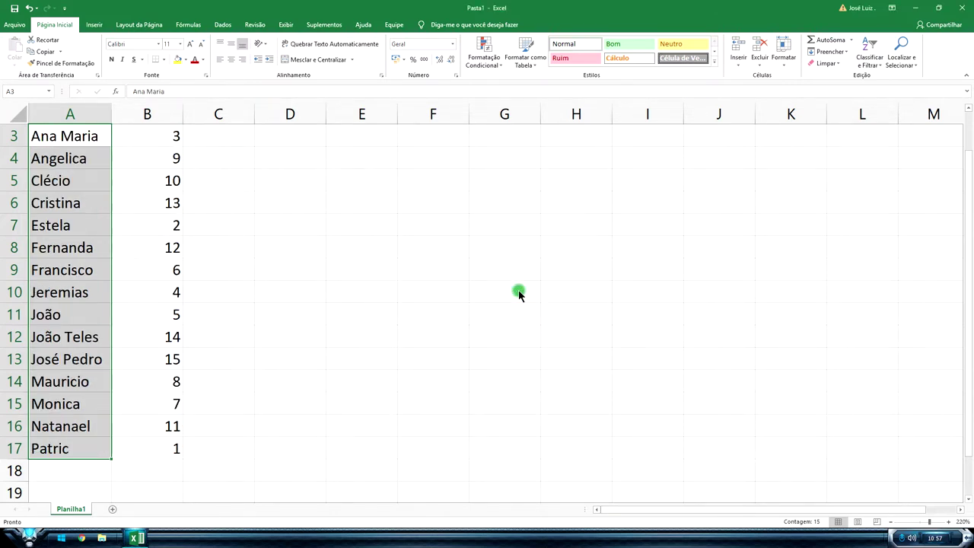
{"action": "left_click", "coordinate": [325, 356]}
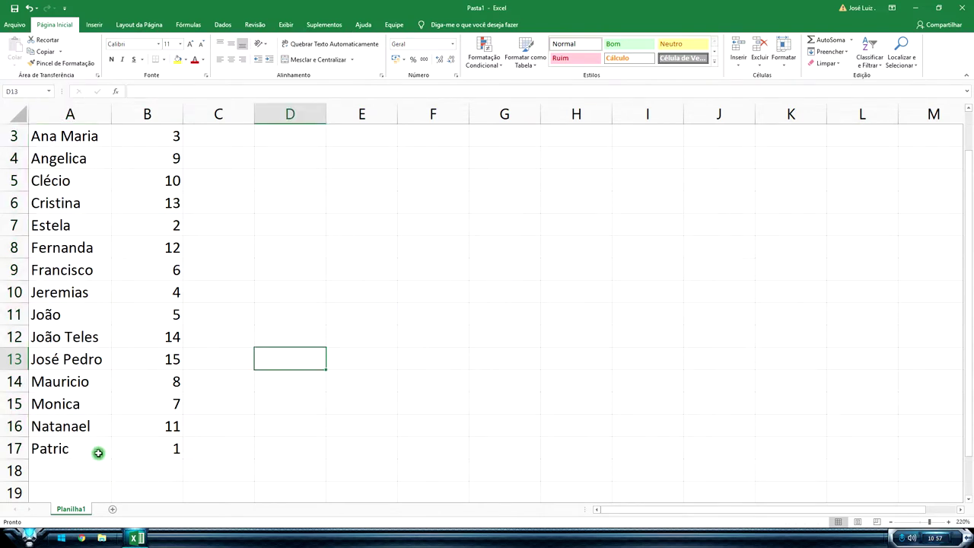
{"action": "left_click", "coordinate": [164, 452]}
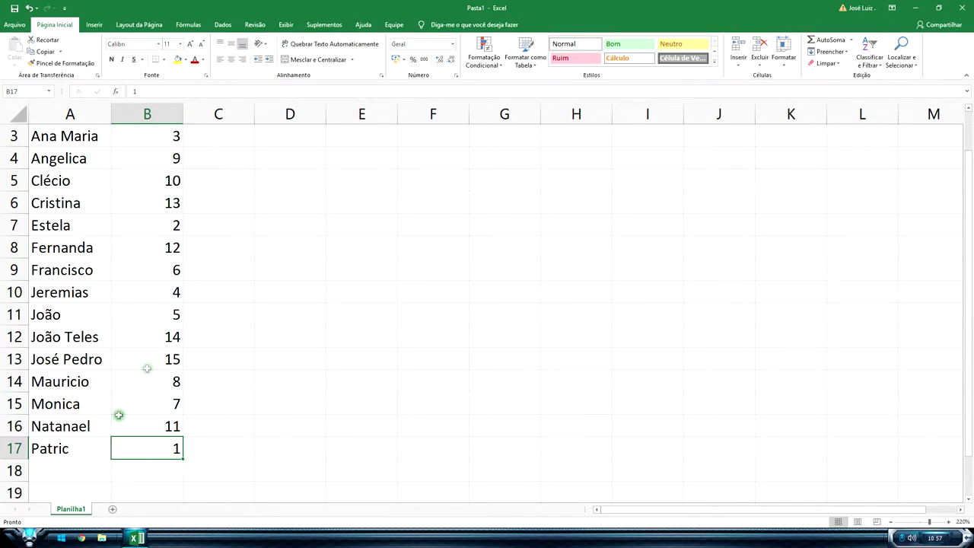
Review the sorted list, then undo the alphabetical sort with Ctrl+Z
{"action": "scroll", "coordinate": [137, 365], "scroll_direction": "up", "scroll_amount": 1}
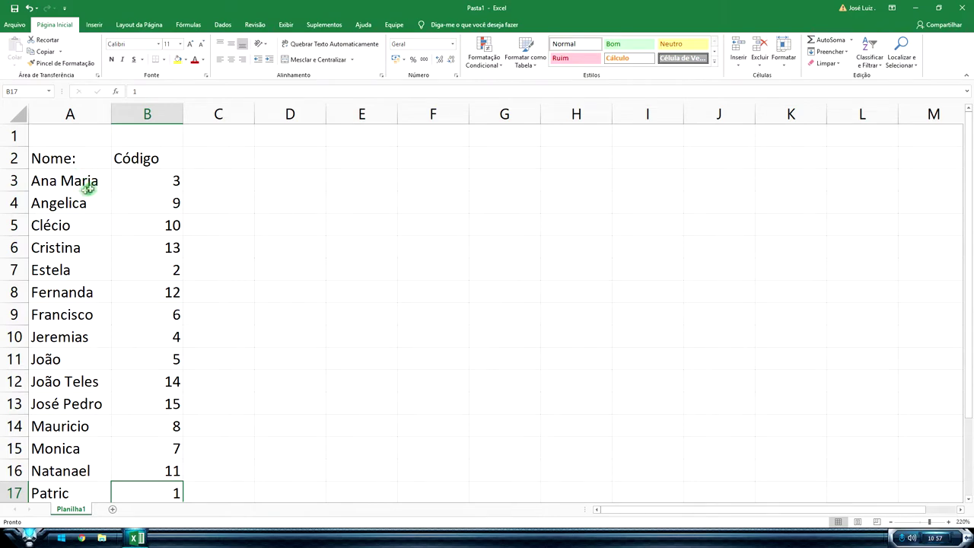
{"action": "scroll", "coordinate": [115, 305], "scroll_direction": "down", "scroll_amount": 4}
{"action": "scroll", "coordinate": [121, 229], "scroll_direction": "up", "scroll_amount": 3}
{"action": "scroll", "coordinate": [107, 148], "scroll_direction": "up", "scroll_amount": 1}
{"action": "scroll", "coordinate": [228, 335], "scroll_direction": "down", "scroll_amount": 2}
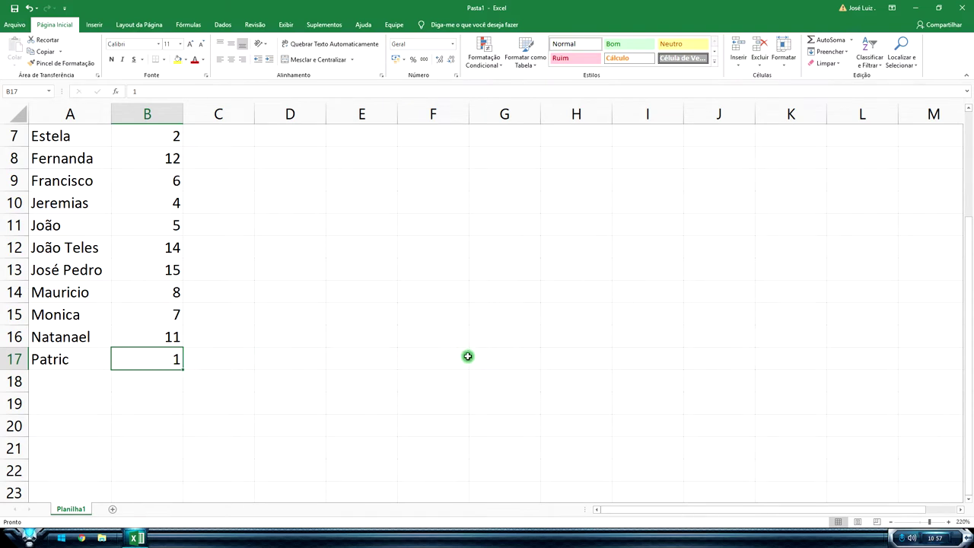
{"action": "key", "text": "ctrl+z"}
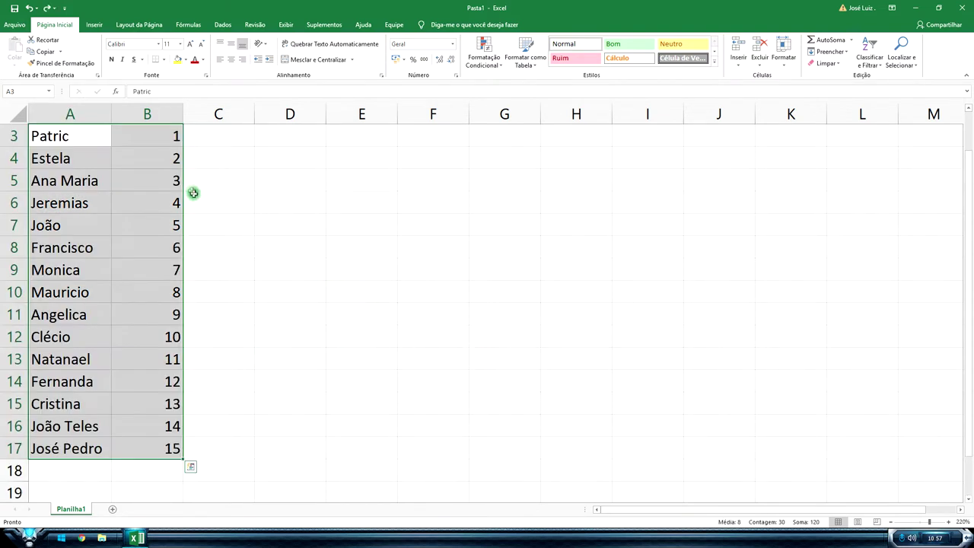
Sort A3:B17 alphabetically by name, from Ana Maria down to Patric
{"action": "left_click", "coordinate": [869, 60]}
{"action": "left_click", "coordinate": [879, 79]}
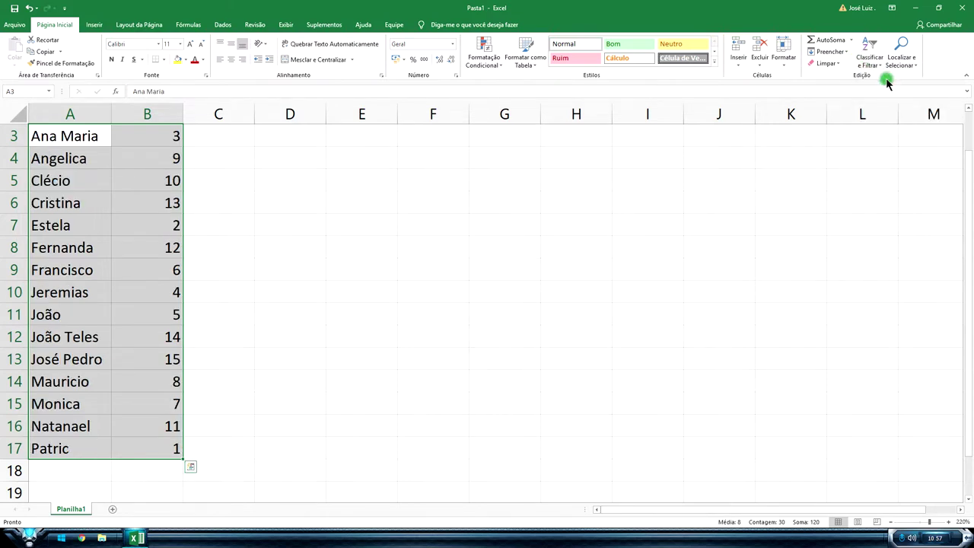
{"action": "scroll", "coordinate": [178, 248], "scroll_direction": "up", "scroll_amount": 1}
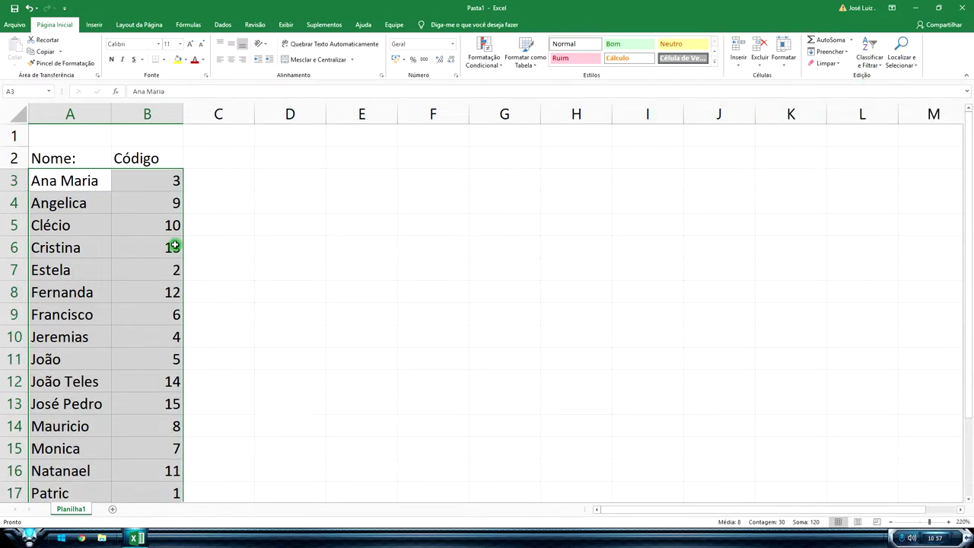
{"action": "scroll", "coordinate": [184, 297], "scroll_direction": "down", "scroll_amount": 2}
{"action": "scroll", "coordinate": [182, 291], "scroll_direction": "up", "scroll_amount": 1}
{"action": "scroll", "coordinate": [176, 282], "scroll_direction": "up", "scroll_amount": 1}
{"action": "left_click", "coordinate": [273, 228]}
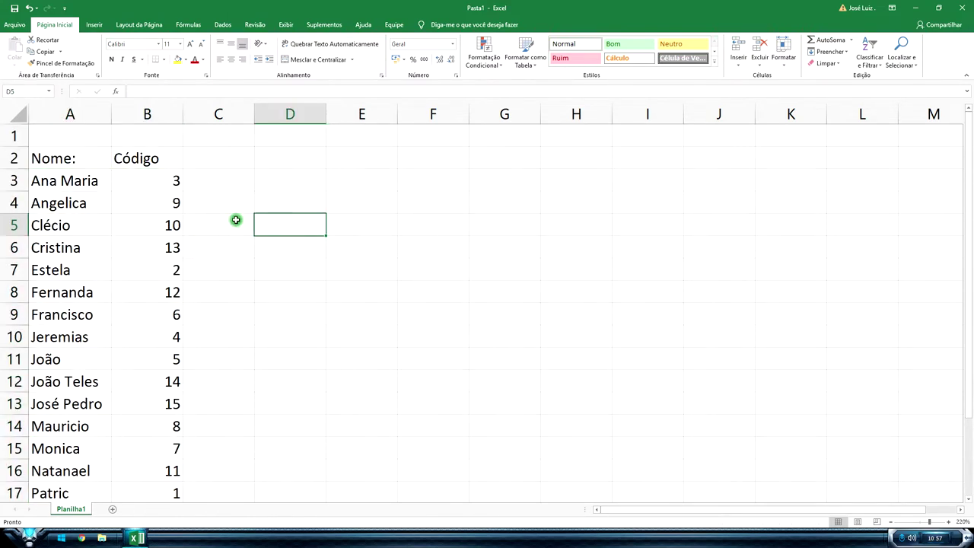
{"action": "left_click_drag", "start_coordinate": [171, 180], "coordinate": [163, 484]}
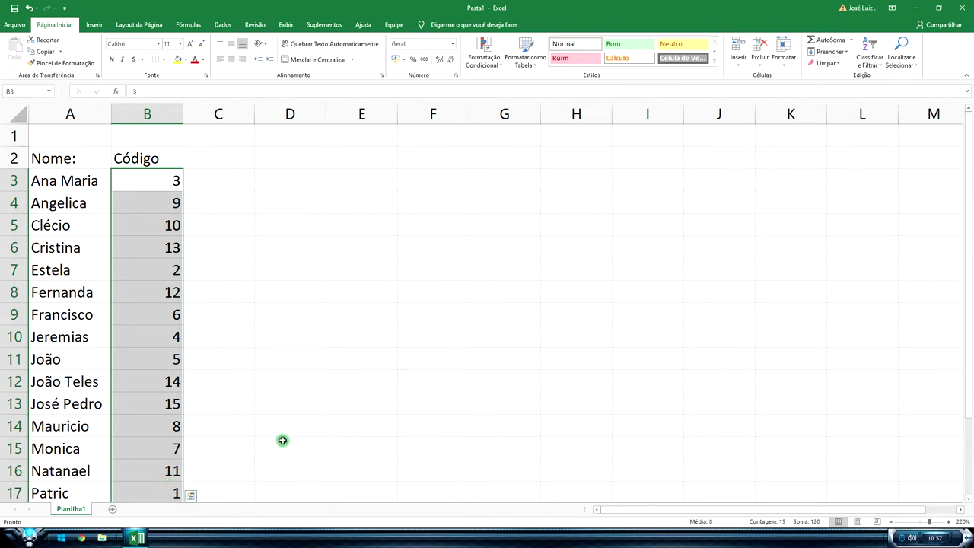
Sort codes from largest to smallest, expanding the selection so names follow
{"action": "left_click", "coordinate": [872, 64]}
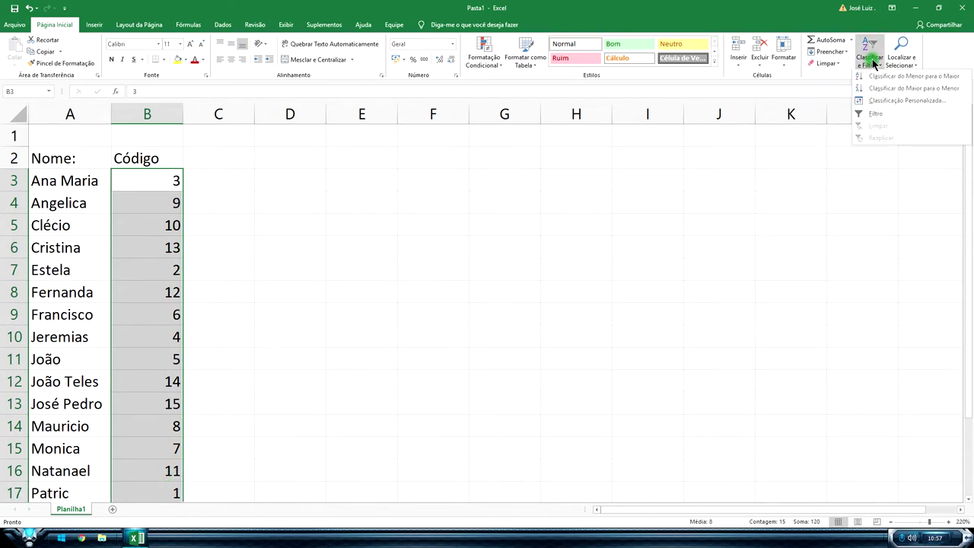
{"action": "left_click", "coordinate": [898, 89]}
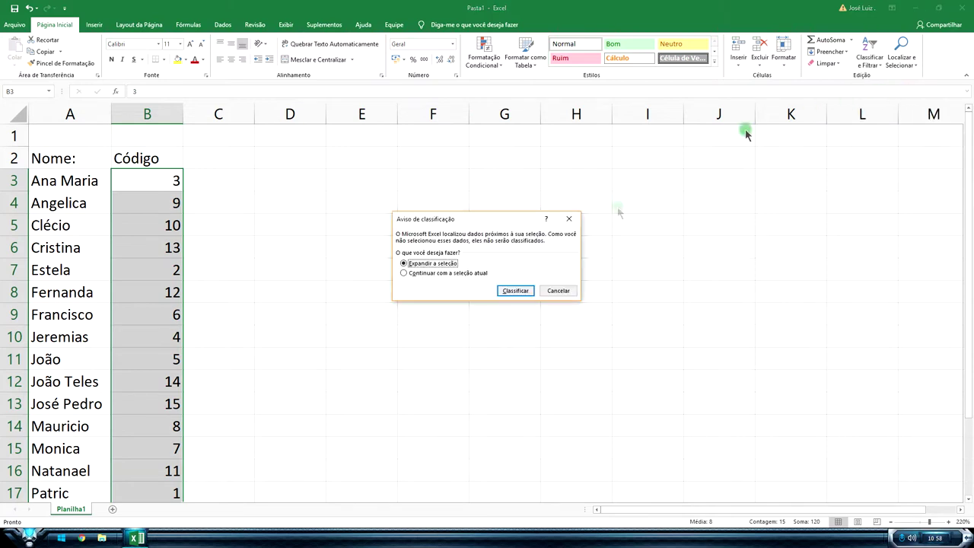
{"action": "left_click", "coordinate": [504, 294]}
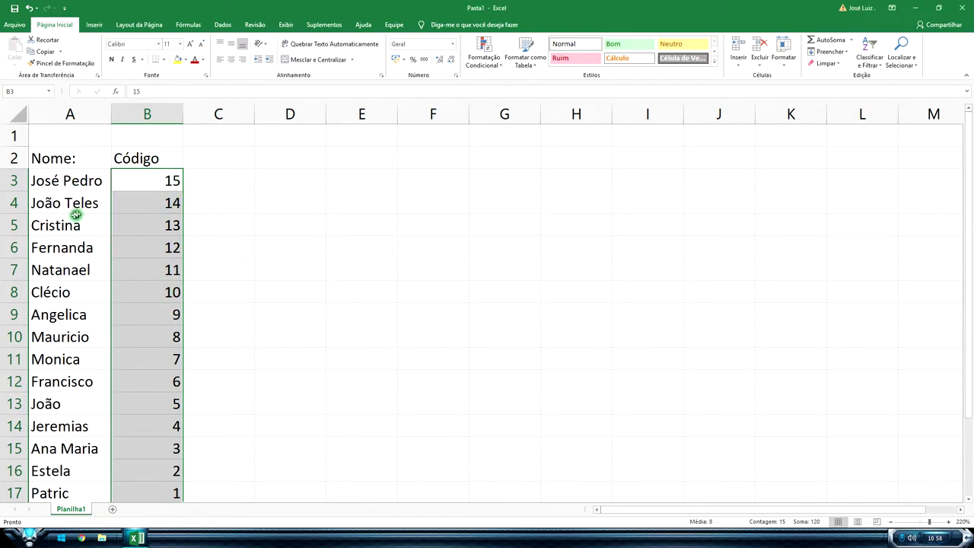
{"action": "scroll", "coordinate": [259, 335], "scroll_direction": "down", "scroll_amount": 2}
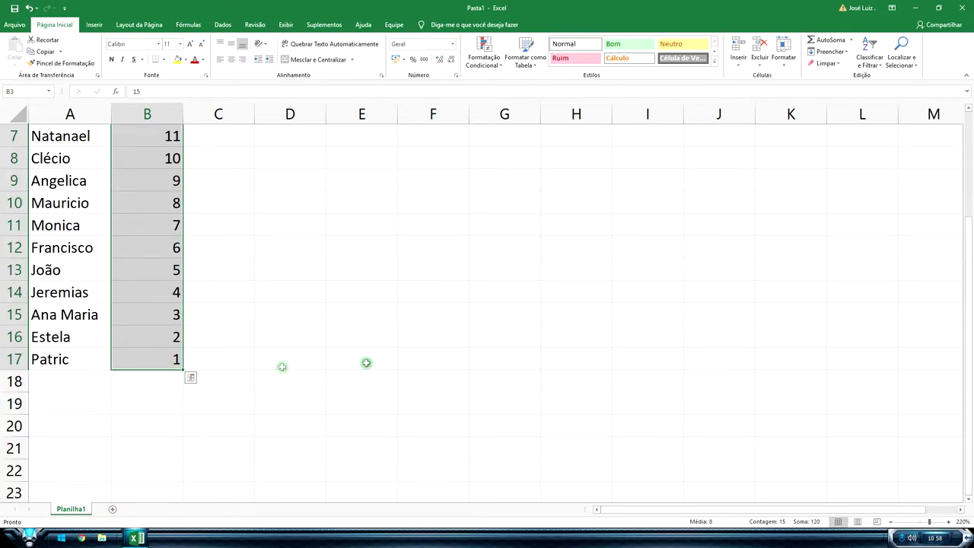
{"action": "scroll", "coordinate": [760, 289], "scroll_direction": "up", "scroll_amount": 2}
{"action": "left_click", "coordinate": [881, 84]}
Sort only the names in column A using 'Continuar com a seleção atual'
{"action": "left_click", "coordinate": [733, 206]}
{"action": "left_click_drag", "start_coordinate": [79, 180], "coordinate": [78, 496]}
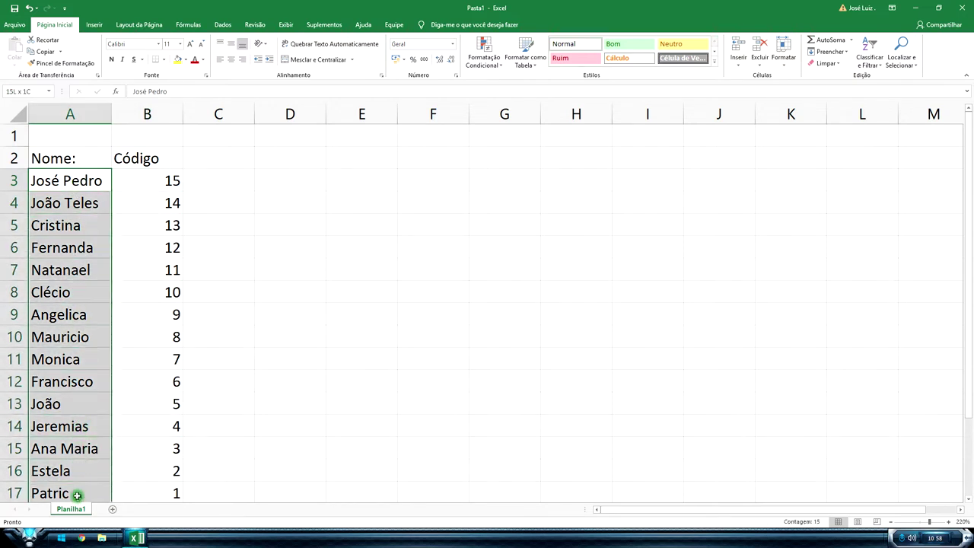
{"action": "left_click", "coordinate": [879, 62]}
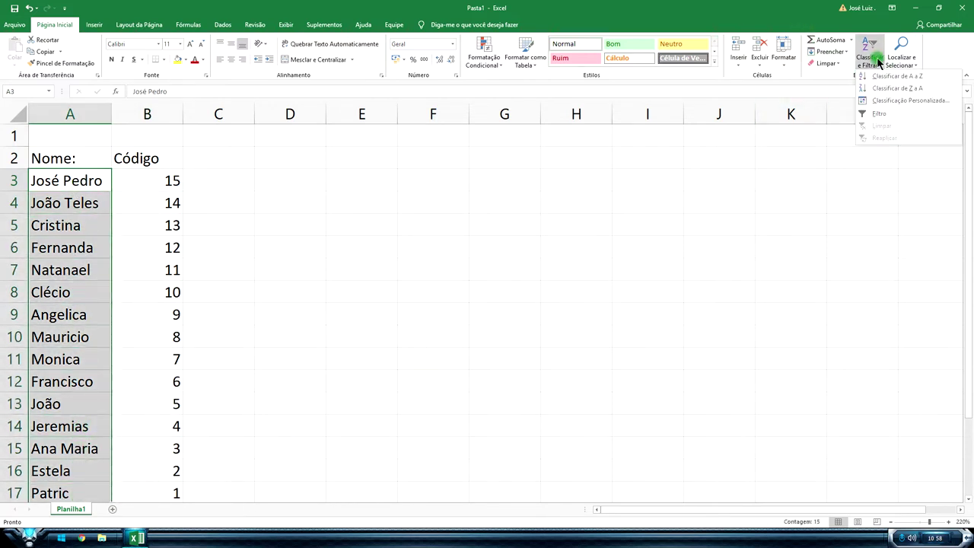
{"action": "left_click", "coordinate": [886, 77]}
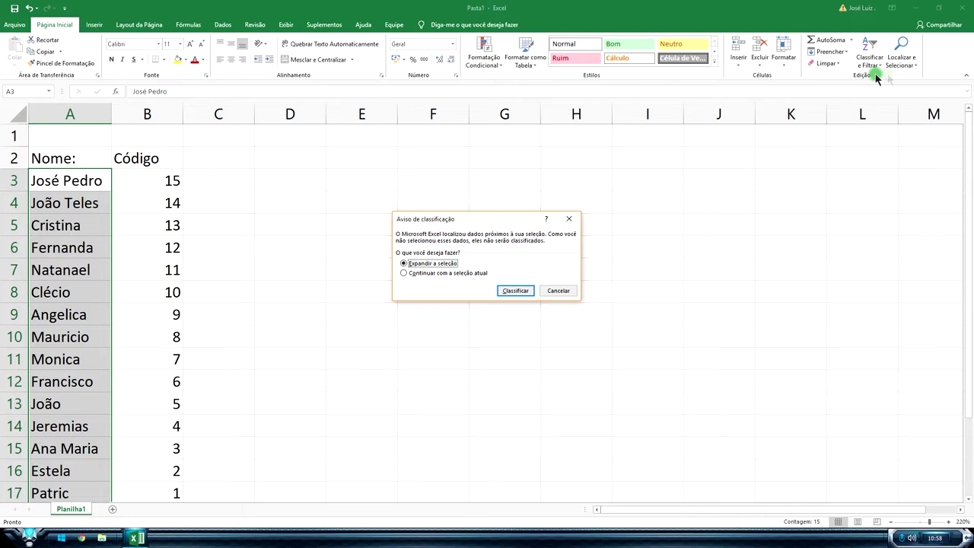
{"action": "left_click", "coordinate": [438, 274]}
{"action": "left_click", "coordinate": [515, 291]}
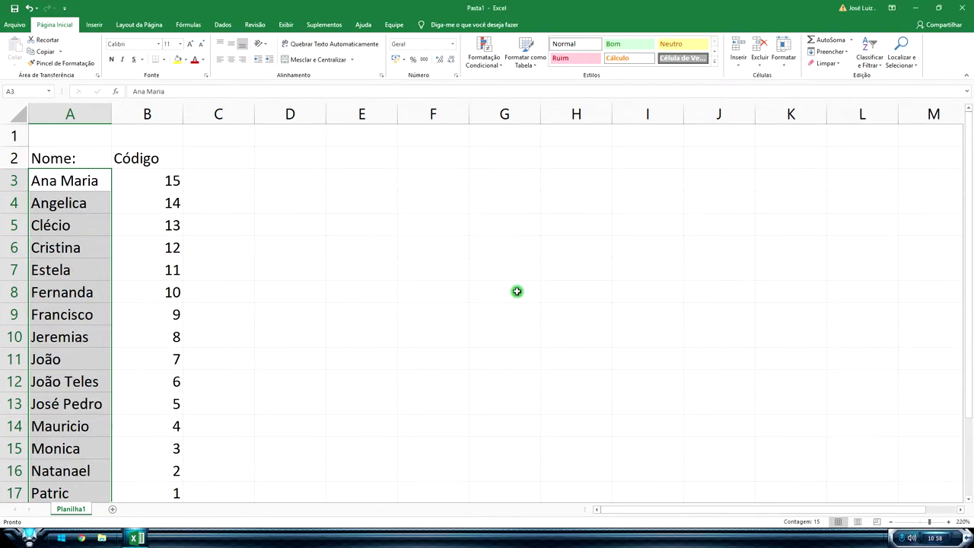
Undo the names-only sort and redo to get ascending Código order, 1 to 15
{"action": "scroll", "coordinate": [198, 328], "scroll_direction": "down", "scroll_amount": 1}
{"action": "scroll", "coordinate": [224, 367], "scroll_direction": "up", "scroll_amount": 1}
{"action": "scroll", "coordinate": [411, 257], "scroll_direction": "down", "scroll_amount": 2}
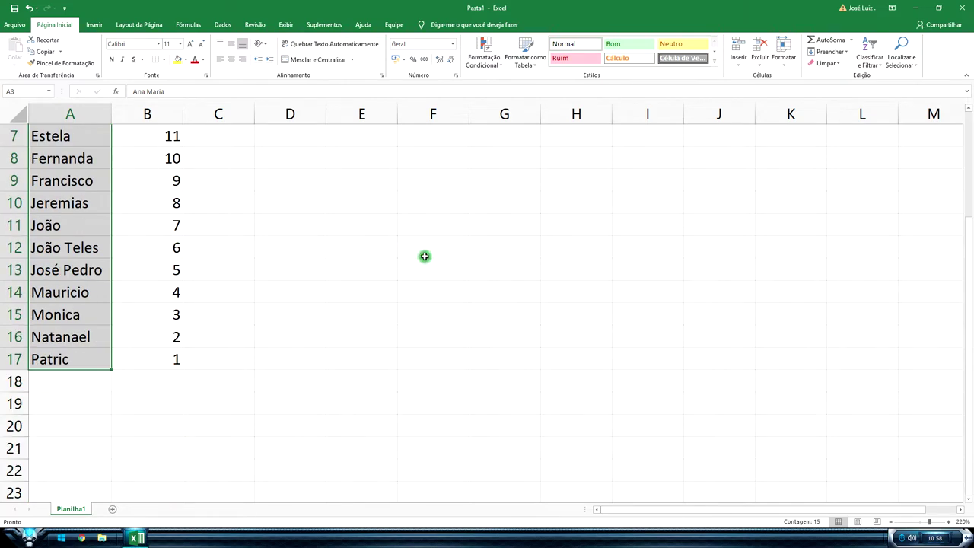
{"action": "scroll", "coordinate": [425, 255], "scroll_direction": "up", "scroll_amount": 2}
{"action": "key", "text": "ctrl+z"}
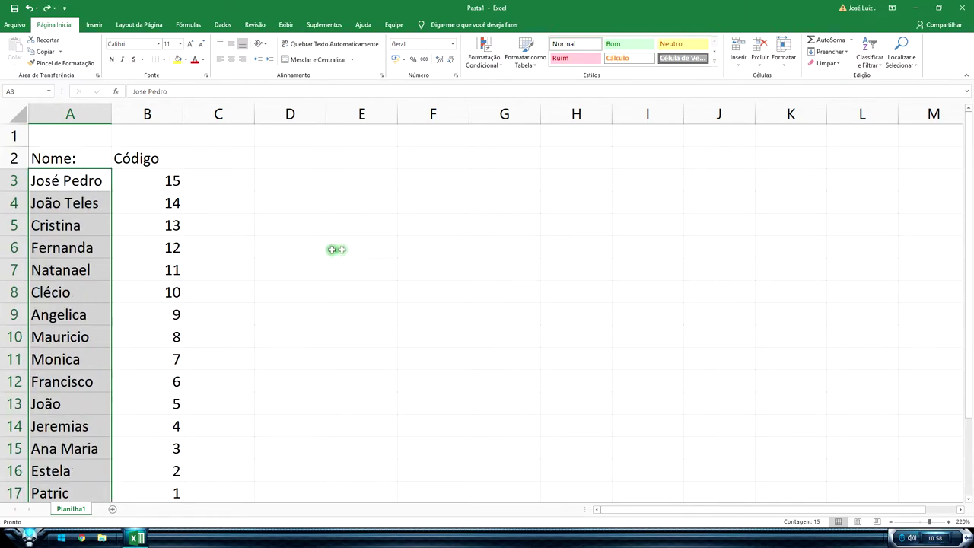
{"action": "key", "text": "ctrl+z"}
{"action": "key", "text": "ctrl+y"}
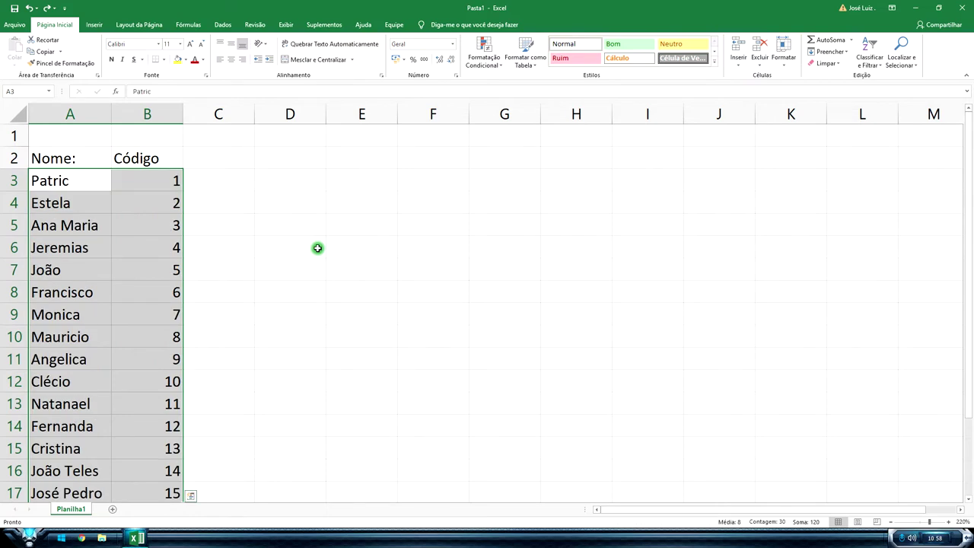
Sort names A3:A17 from A to Z with 'Expandir a seleção' so codes move along
{"action": "left_click", "coordinate": [259, 217]}
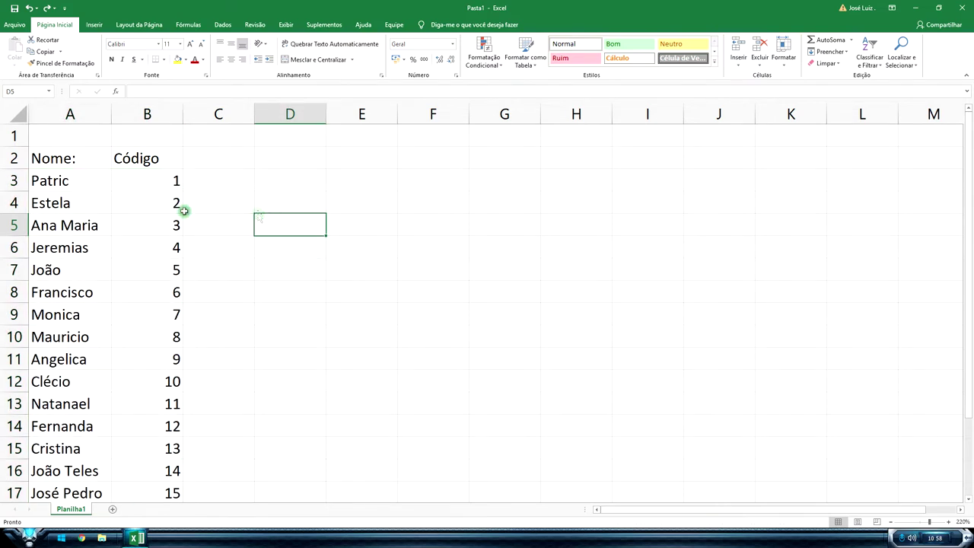
{"action": "mouse_move", "coordinate": [67, 182]}
{"action": "left_mouse_down"}
{"action": "mouse_move", "coordinate": [98, 457]}
{"action": "mouse_move", "coordinate": [99, 448]}
{"action": "left_mouse_up"}
{"action": "left_click", "coordinate": [870, 60]}
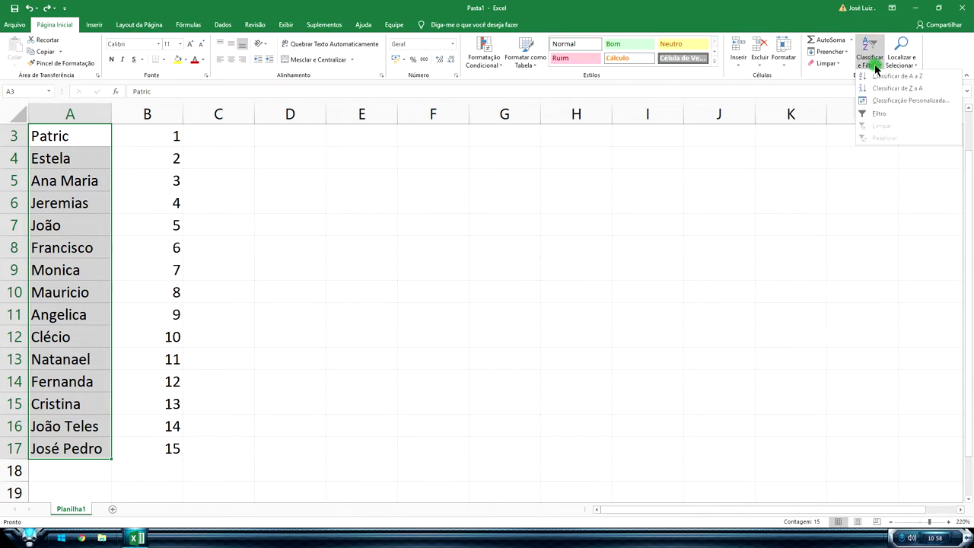
{"action": "left_click", "coordinate": [882, 77]}
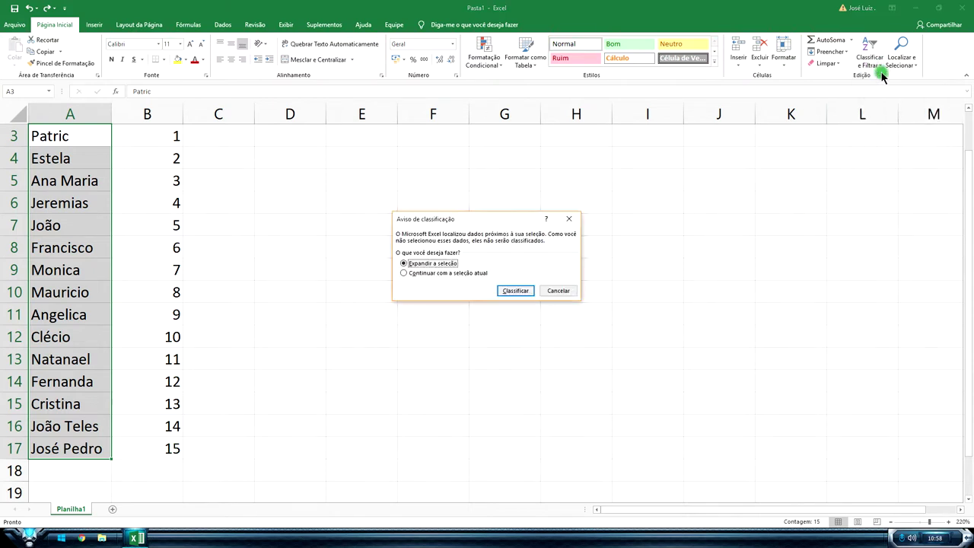
{"action": "left_click", "coordinate": [524, 295]}
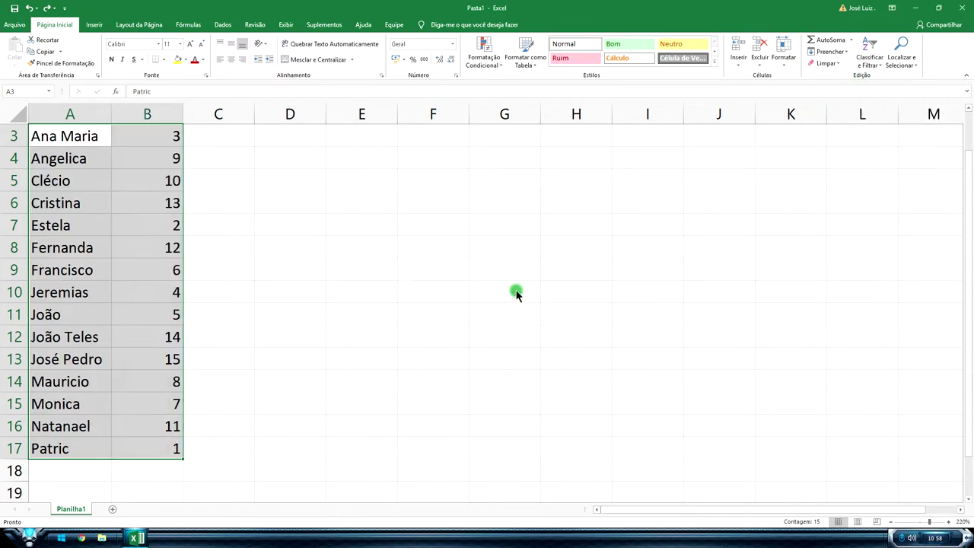
{"action": "left_click", "coordinate": [267, 245]}
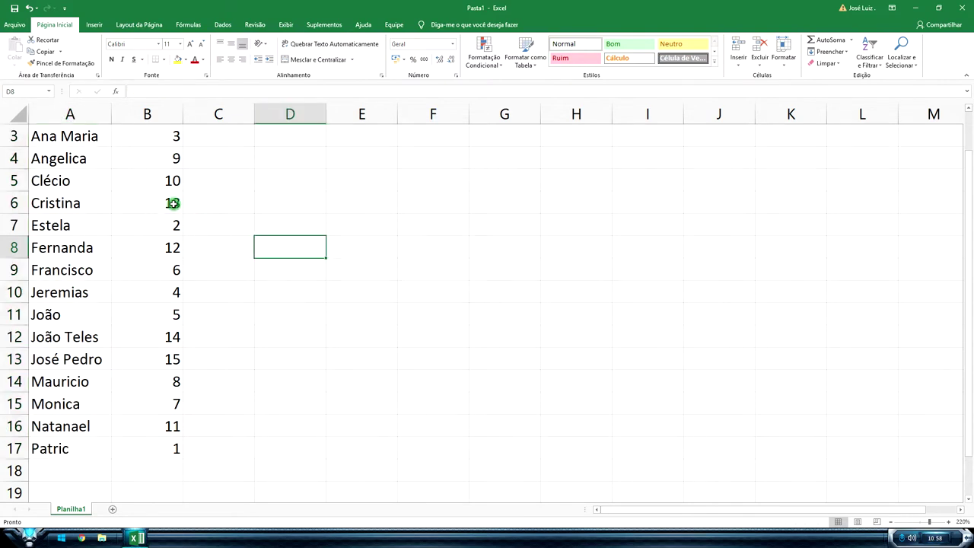
Copy the fifteen sorted names A3:A17
{"action": "scroll", "coordinate": [173, 203], "scroll_direction": "up", "scroll_amount": 1}
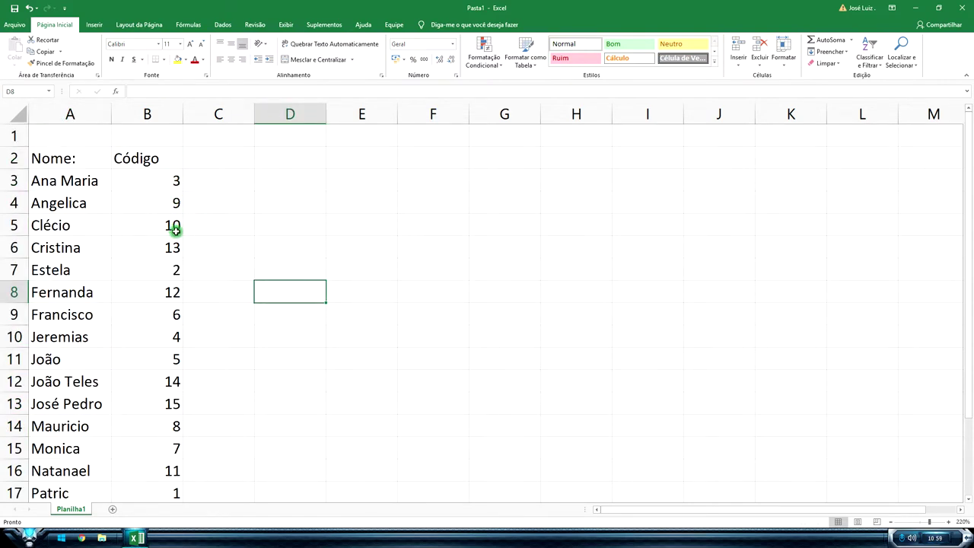
{"action": "scroll", "coordinate": [174, 230], "scroll_direction": "down", "scroll_amount": 1}
{"action": "scroll", "coordinate": [176, 238], "scroll_direction": "up", "scroll_amount": 1}
{"action": "scroll", "coordinate": [198, 350], "scroll_direction": "down", "scroll_amount": 2}
{"action": "scroll", "coordinate": [188, 361], "scroll_direction": "up", "scroll_amount": 2}
{"action": "scroll", "coordinate": [428, 242], "scroll_direction": "down", "scroll_amount": 3}
{"action": "scroll", "coordinate": [84, 293], "scroll_direction": "up", "scroll_amount": 3}
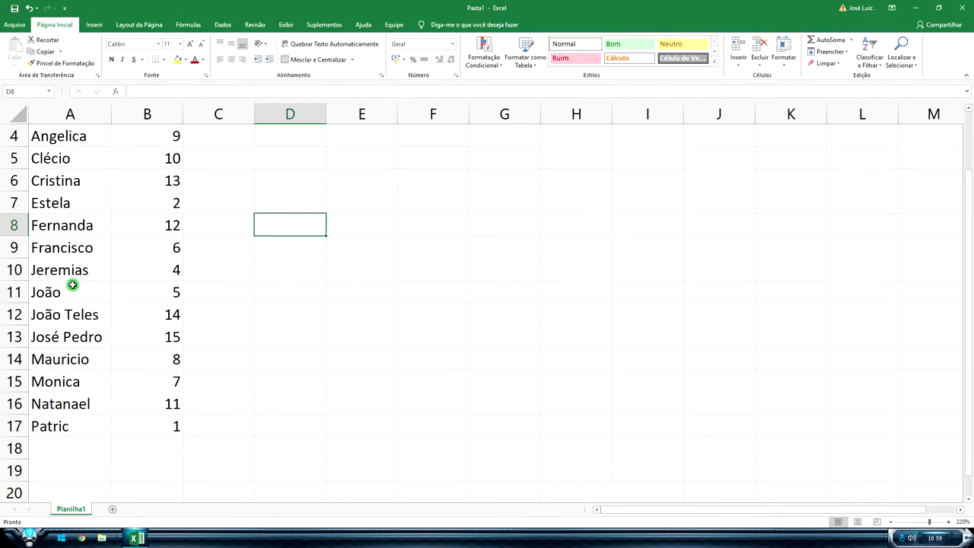
{"action": "left_click", "coordinate": [60, 180]}
{"action": "mouse_move", "coordinate": [59, 180]}
{"action": "left_mouse_down"}
{"action": "mouse_move", "coordinate": [103, 451]}
{"action": "mouse_move", "coordinate": [100, 443]}
{"action": "left_mouse_up"}
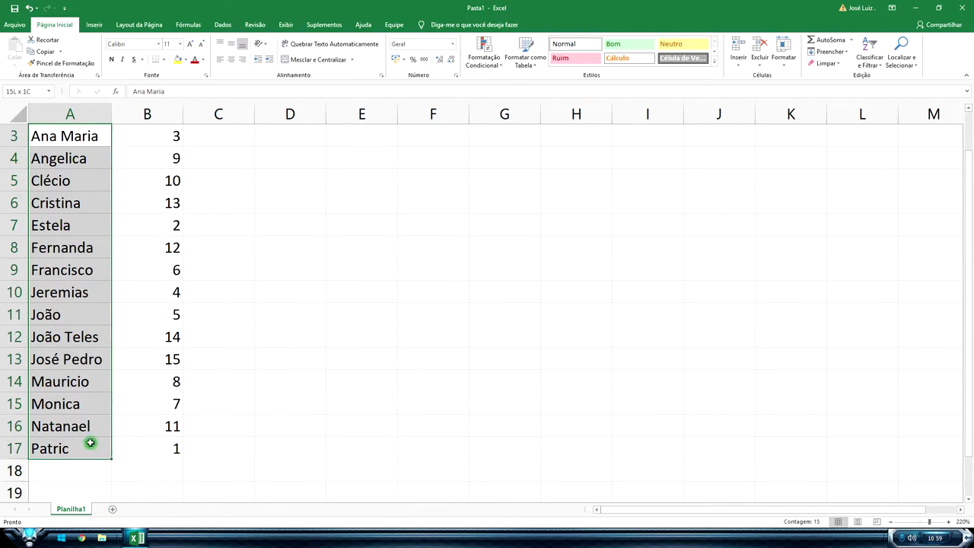
{"action": "key", "text": "ctrl+c"}
{"action": "scroll", "coordinate": [147, 404], "scroll_direction": "down", "scroll_amount": 3}
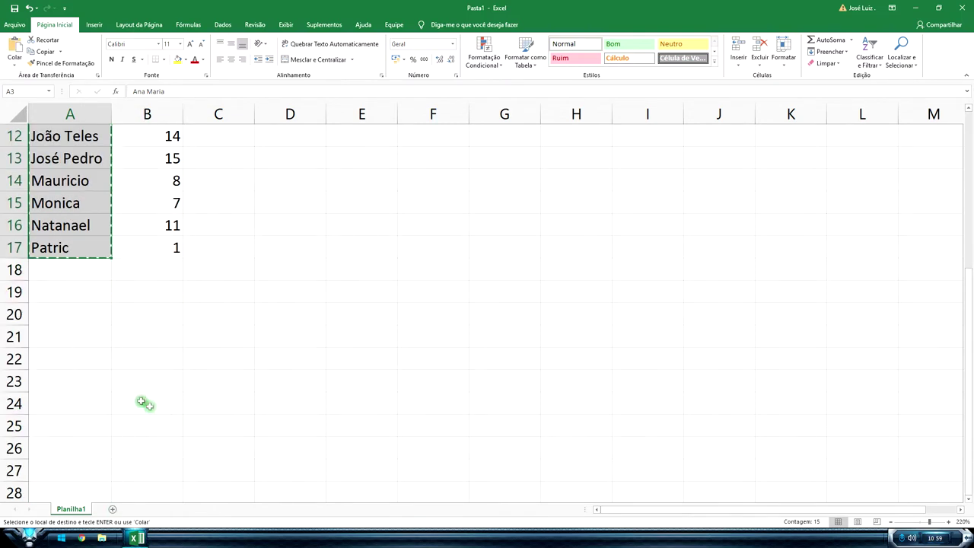
Paste the name list at A18, A33, A48 and A63
{"action": "left_click", "coordinate": [69, 271]}
{"action": "key", "text": "ctrl+v"}
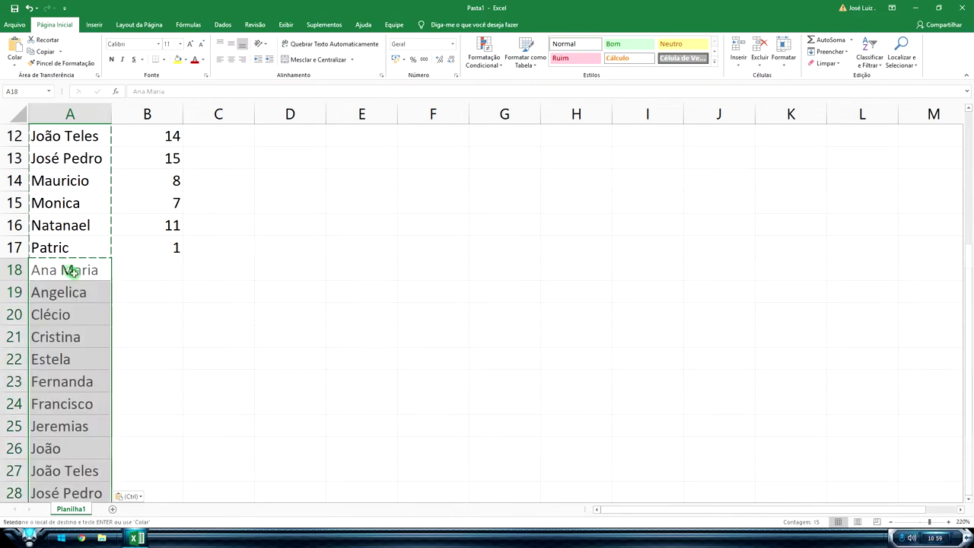
{"action": "scroll", "coordinate": [152, 315], "scroll_direction": "down", "scroll_amount": 1}
{"action": "scroll", "coordinate": [101, 347], "scroll_direction": "down", "scroll_amount": 3}
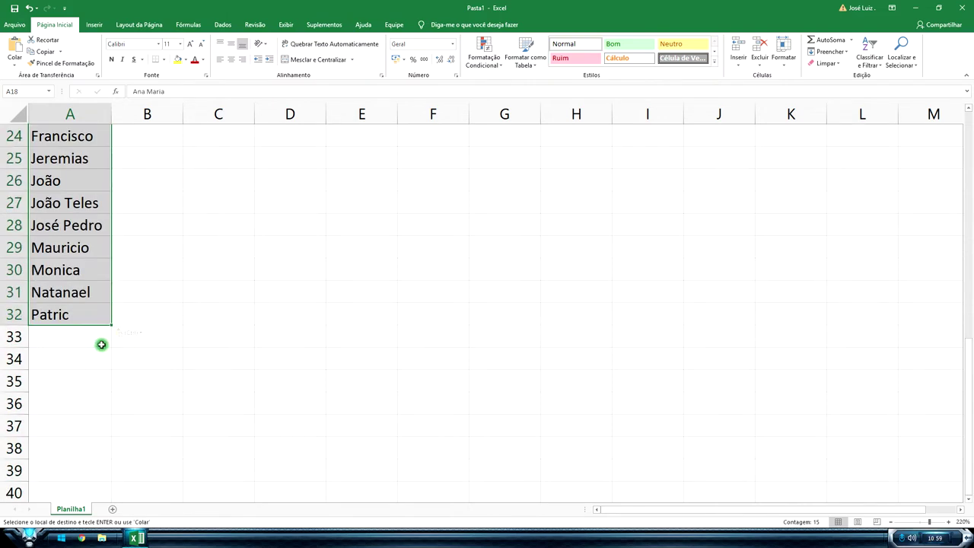
{"action": "left_click", "coordinate": [101, 344]}
{"action": "key", "text": "ctrl+v"}
{"action": "scroll", "coordinate": [92, 342], "scroll_direction": "down", "scroll_amount": 4}
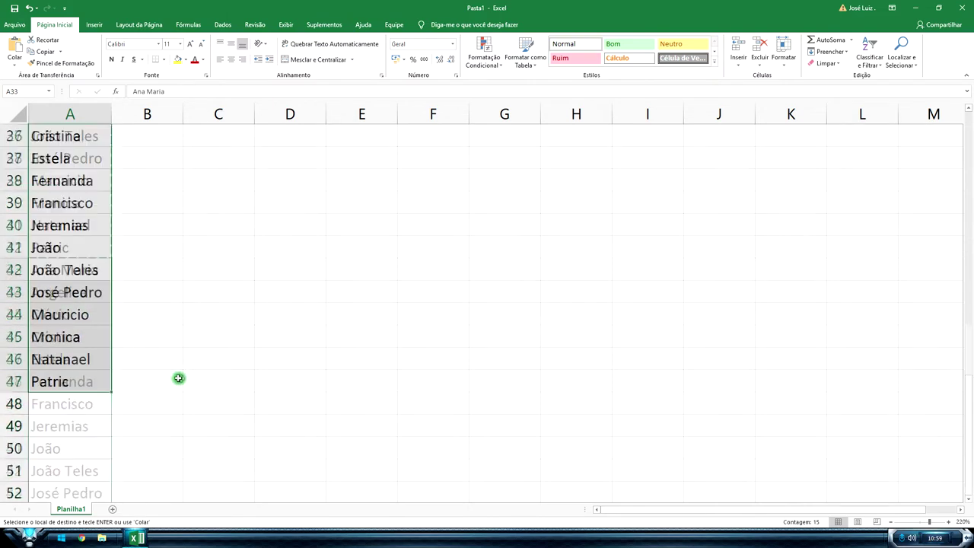
{"action": "left_click", "coordinate": [79, 412]}
{"action": "key", "text": "ctrl+v"}
{"action": "scroll", "coordinate": [198, 419], "scroll_direction": "down", "scroll_amount": 4}
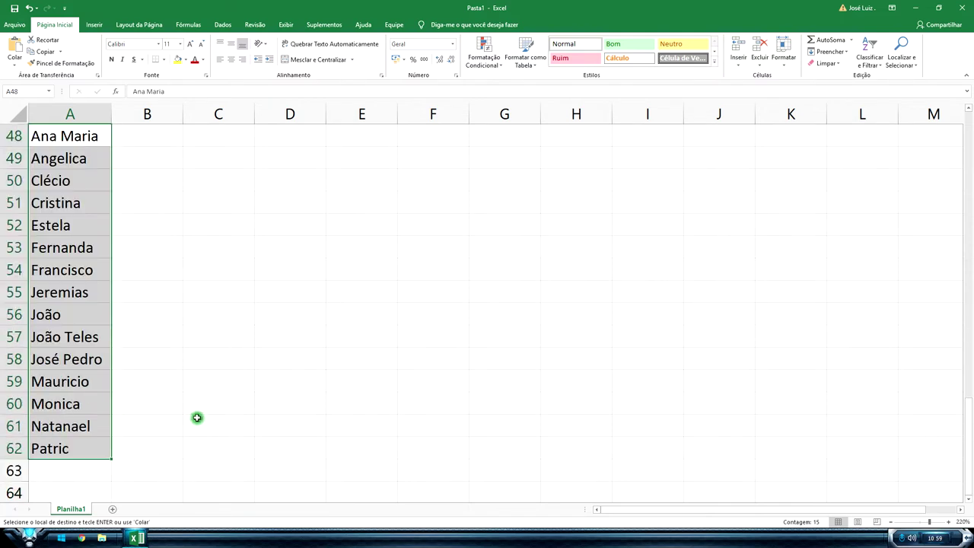
{"action": "scroll", "coordinate": [96, 368], "scroll_direction": "down", "scroll_amount": 4}
{"action": "left_click", "coordinate": [75, 213]}
{"action": "key", "text": "ctrl+v"}
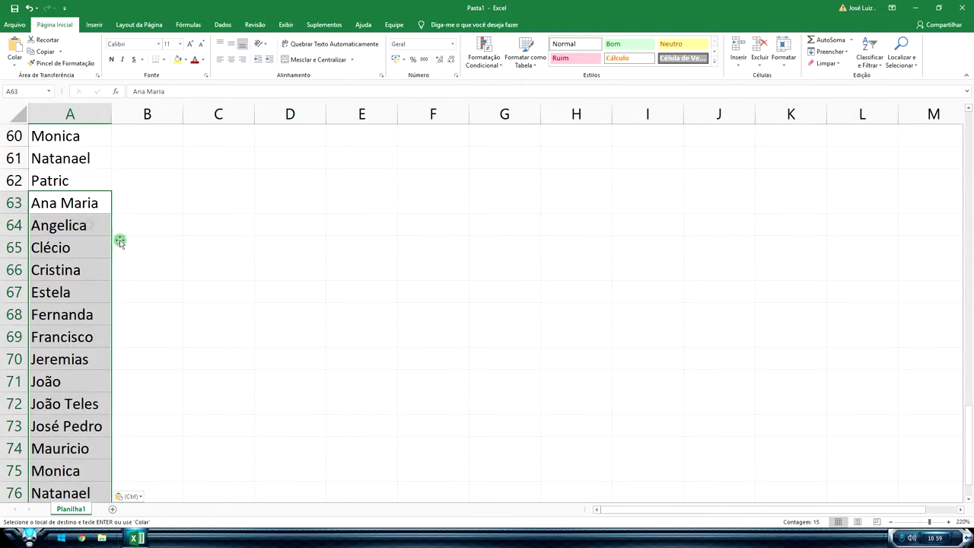
Paste further copies at A78, A93 and A108, filling rows up to 122
{"action": "scroll", "coordinate": [89, 289], "scroll_direction": "down", "scroll_amount": 4}
{"action": "left_click", "coordinate": [77, 270]}
{"action": "key", "text": "ctrl+v"}
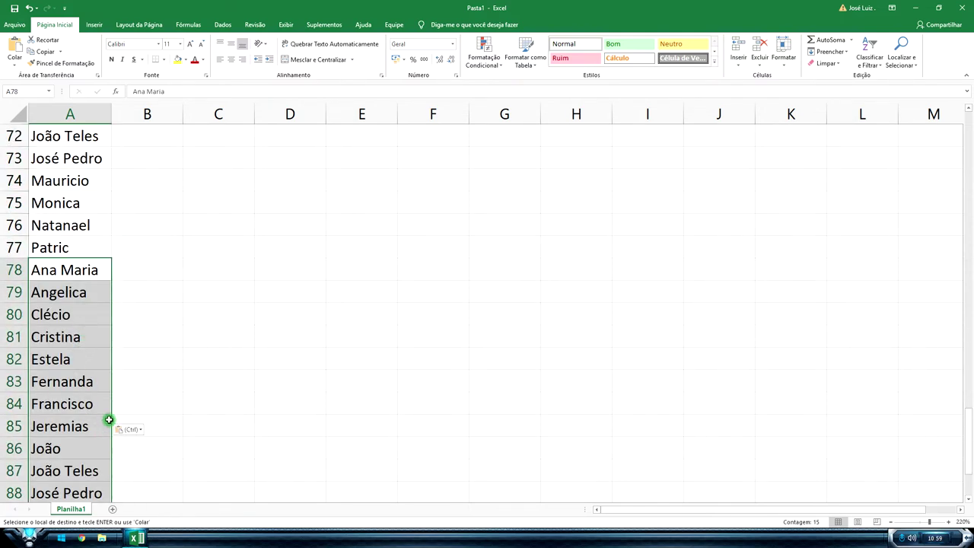
{"action": "scroll", "coordinate": [81, 415], "scroll_direction": "down", "scroll_amount": 3}
{"action": "left_click", "coordinate": [76, 413]}
{"action": "key", "text": "ctrl+v"}
{"action": "scroll", "coordinate": [204, 408], "scroll_direction": "down", "scroll_amount": 4}
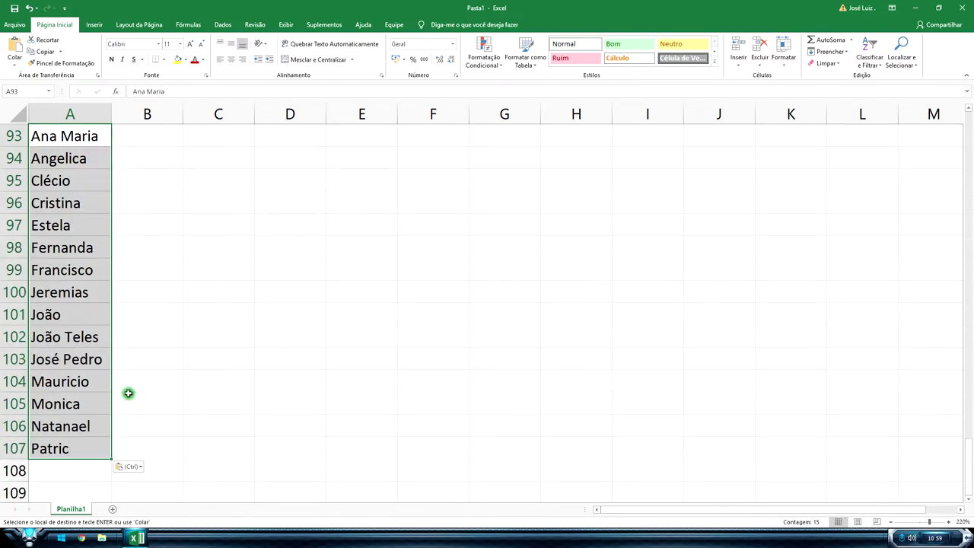
{"action": "scroll", "coordinate": [114, 402], "scroll_direction": "down", "scroll_amount": 3}
{"action": "left_click", "coordinate": [70, 278]}
{"action": "key", "text": "ctrl+v"}
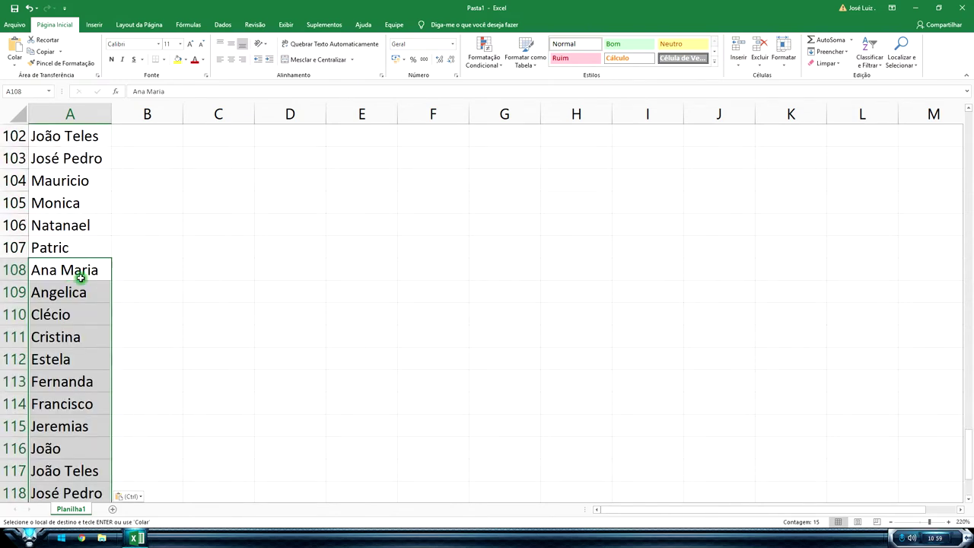
{"action": "scroll", "coordinate": [208, 322], "scroll_direction": "down", "scroll_amount": 2}
{"action": "left_click", "coordinate": [76, 472]}
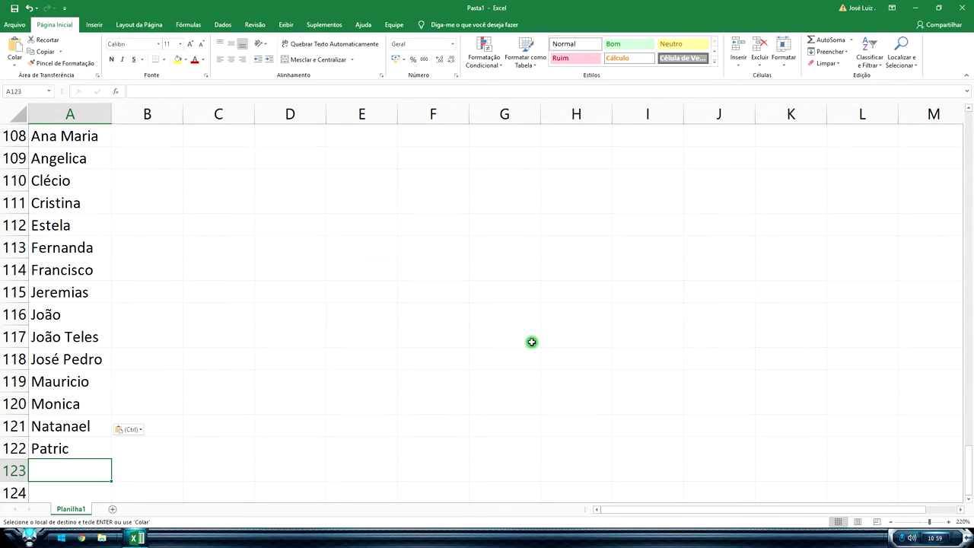
Enter the name Giovane in cell A123
{"action": "type", "text": "Giovane"}
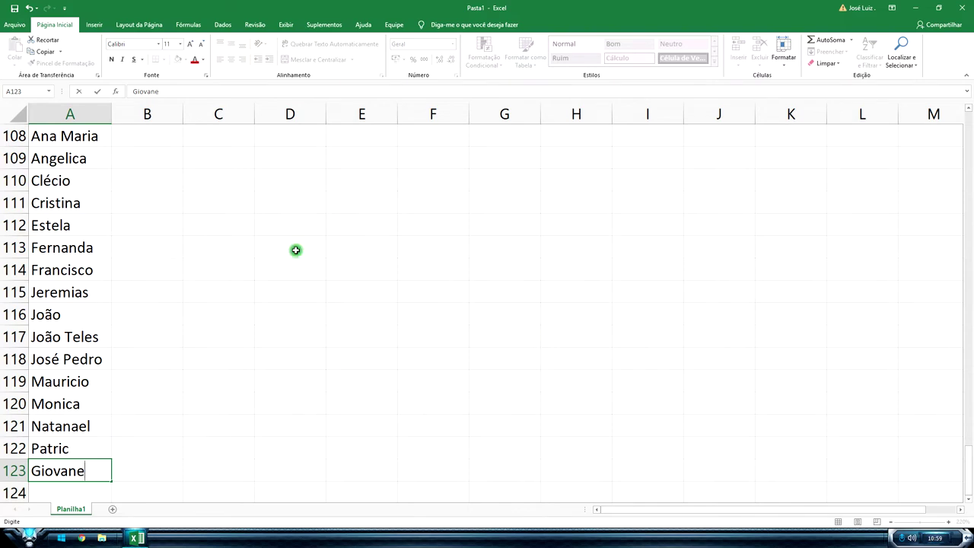
{"action": "left_click", "coordinate": [295, 249]}
{"action": "scroll", "coordinate": [290, 281], "scroll_direction": "down", "scroll_amount": 3}
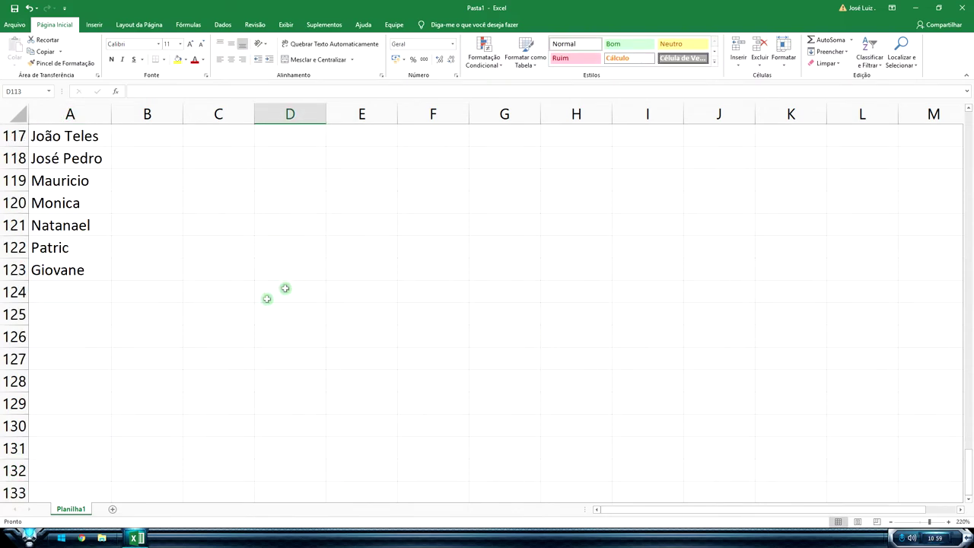
{"action": "left_click", "coordinate": [94, 295]}
{"action": "left_click", "coordinate": [94, 295]}
{"action": "scroll", "coordinate": [115, 272], "scroll_direction": "up", "scroll_amount": 4}
{"action": "scroll", "coordinate": [106, 339], "scroll_direction": "down", "scroll_amount": 2}
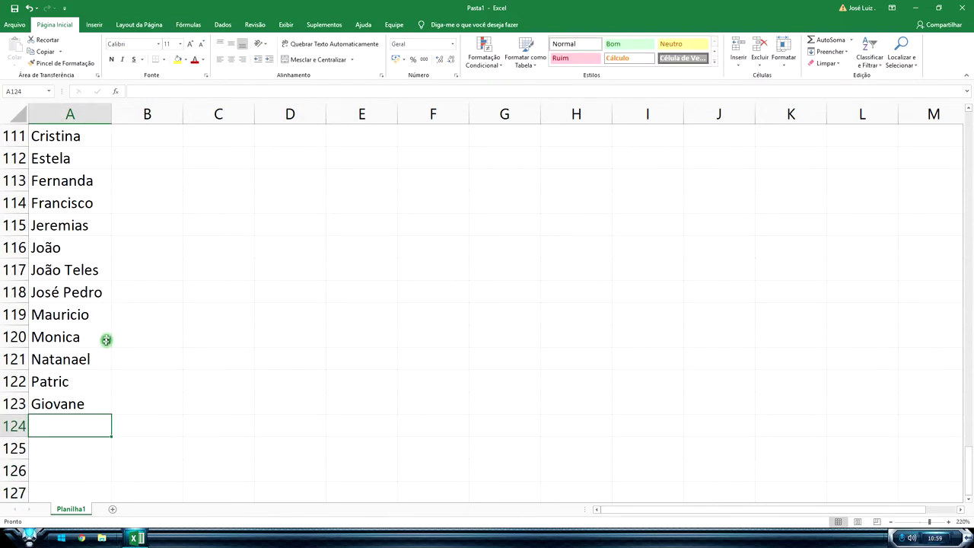
{"action": "left_click", "coordinate": [76, 386]}
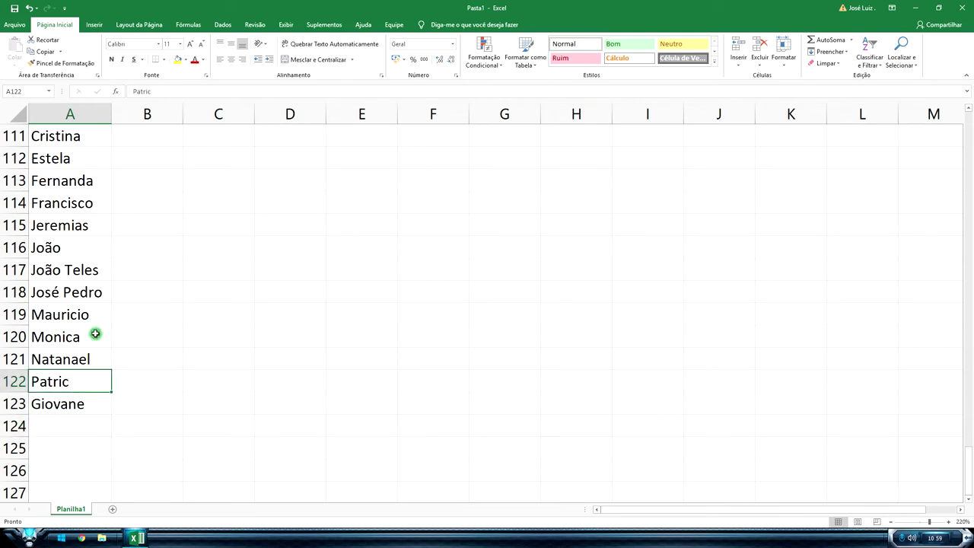
Copy the 30-name block A93:A122
{"action": "scroll", "coordinate": [96, 292], "scroll_direction": "up", "scroll_amount": 3}
{"action": "scroll", "coordinate": [94, 288], "scroll_direction": "up", "scroll_amount": 1}
{"action": "scroll", "coordinate": [93, 284], "scroll_direction": "up", "scroll_amount": 1}
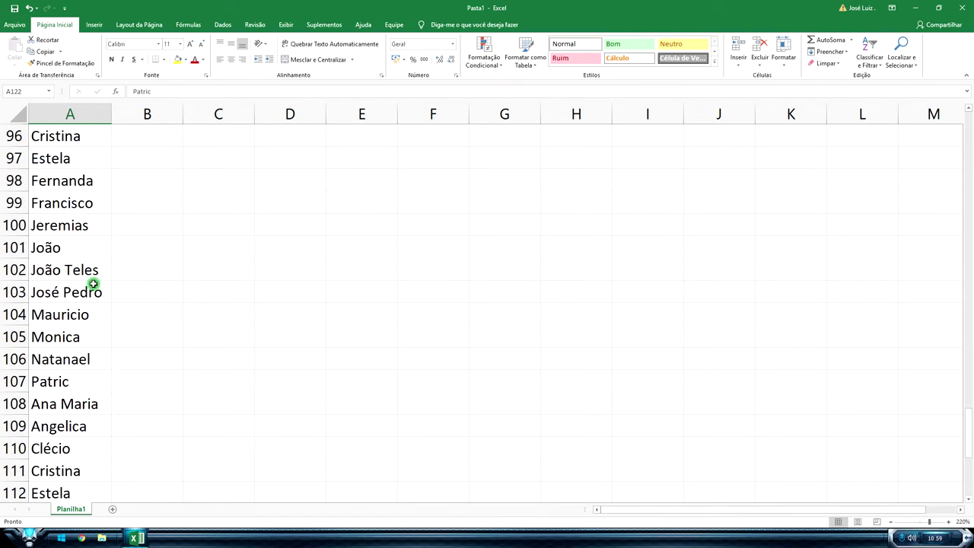
{"action": "scroll", "coordinate": [92, 283], "scroll_direction": "up", "scroll_amount": 2}
{"action": "left_click", "coordinate": [90, 216], "text": "shift"}
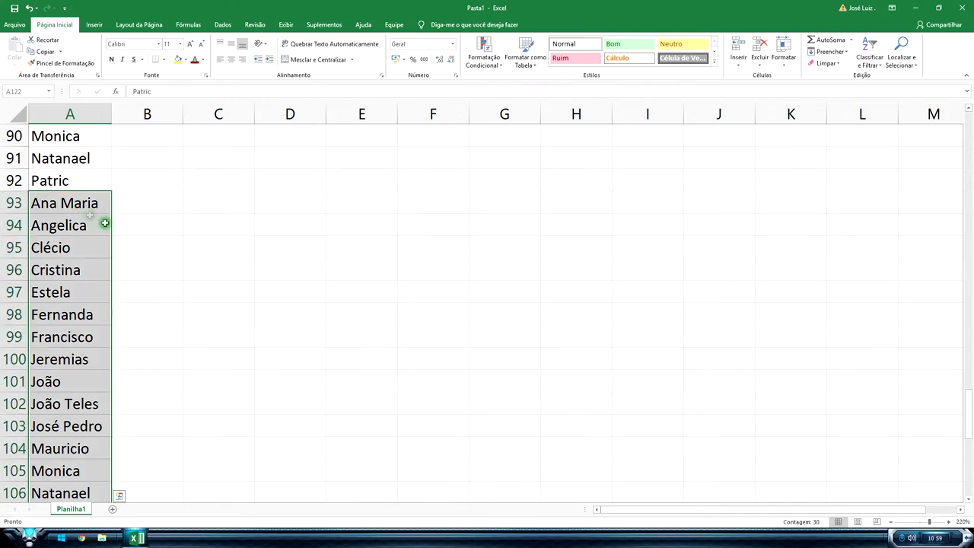
{"action": "key", "text": "ctrl+c"}
Paste the copied block at A124 and again at A154
{"action": "scroll", "coordinate": [230, 279], "scroll_direction": "down", "scroll_amount": 8}
{"action": "scroll", "coordinate": [191, 270], "scroll_direction": "down", "scroll_amount": 3}
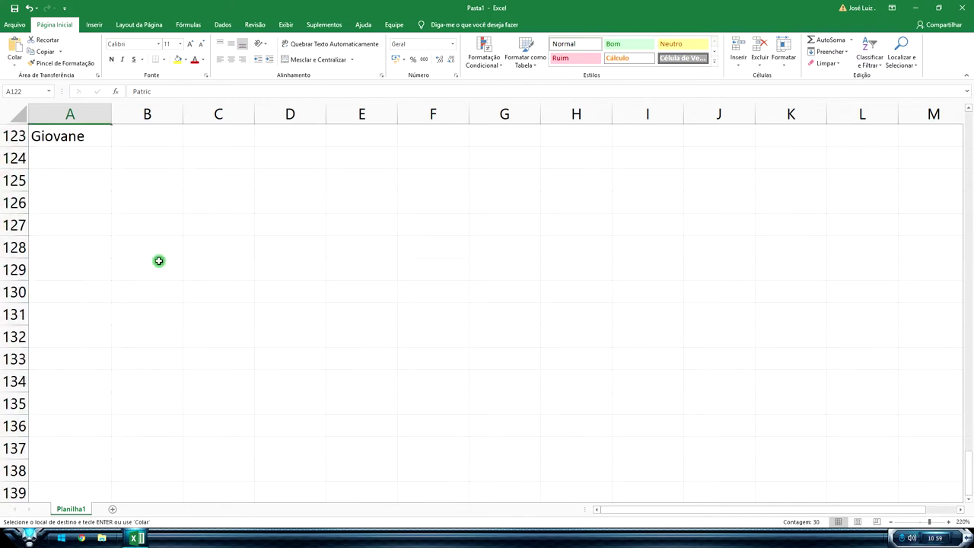
{"action": "scroll", "coordinate": [155, 262], "scroll_direction": "up", "scroll_amount": 1}
{"action": "scroll", "coordinate": [122, 280], "scroll_direction": "up", "scroll_amount": 1}
{"action": "left_click", "coordinate": [78, 293]}
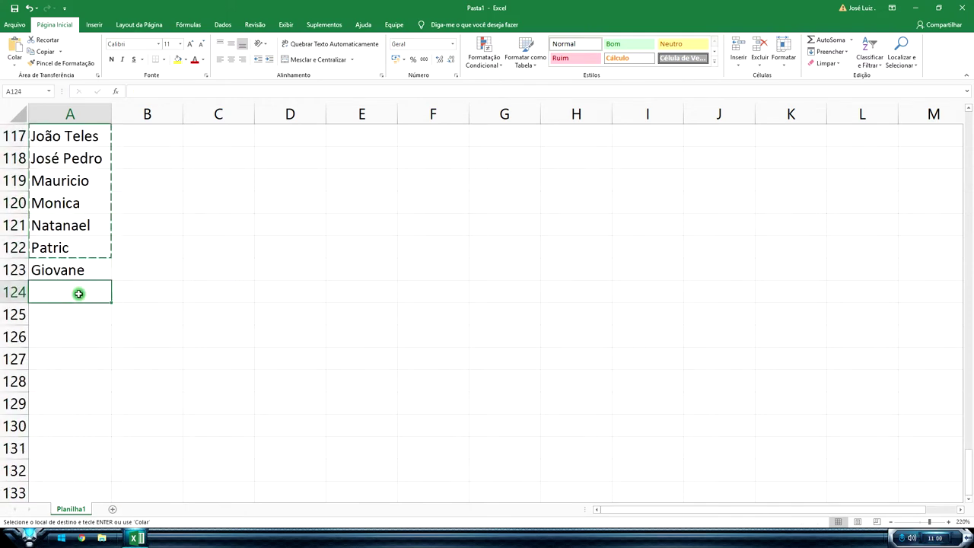
{"action": "key", "text": "ctrl+v"}
{"action": "scroll", "coordinate": [111, 308], "scroll_direction": "down", "scroll_amount": 4}
{"action": "scroll", "coordinate": [120, 326], "scroll_direction": "down", "scroll_amount": 4}
{"action": "scroll", "coordinate": [109, 337], "scroll_direction": "down", "scroll_amount": 3}
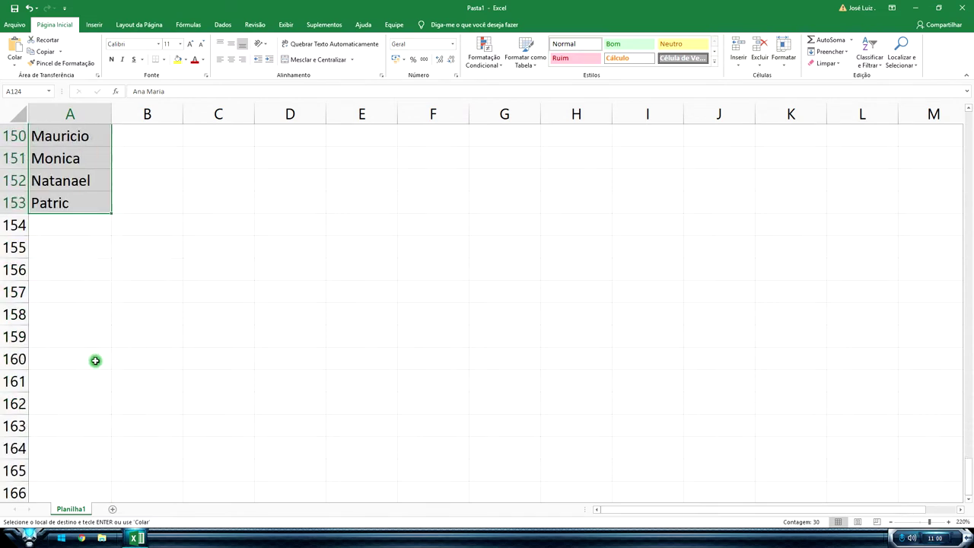
{"action": "left_click", "coordinate": [81, 228]}
{"action": "key", "text": "ctrl+v"}
Paste the block once more at A184, then return up the sheet
{"action": "scroll", "coordinate": [126, 356], "scroll_direction": "down", "scroll_amount": 4}
{"action": "scroll", "coordinate": [118, 401], "scroll_direction": "down", "scroll_amount": 1}
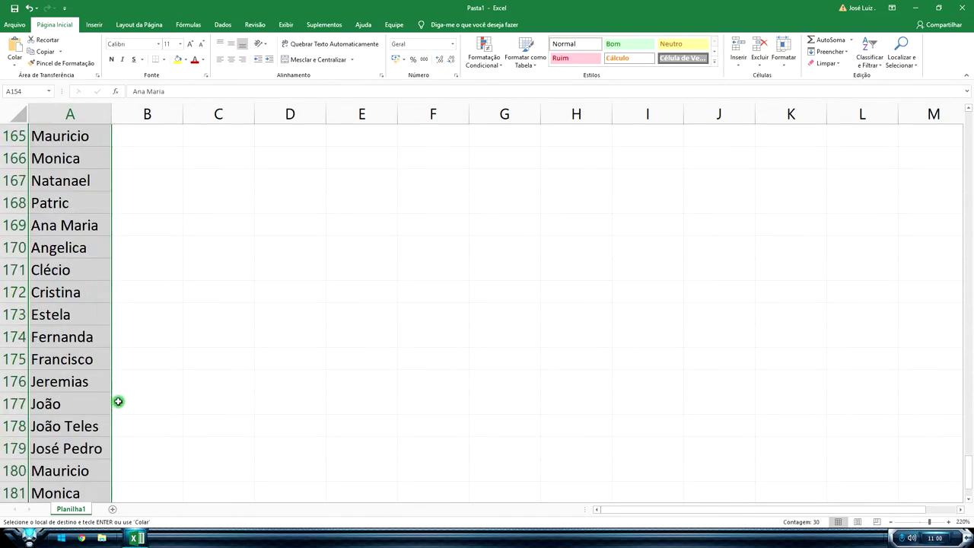
{"action": "scroll", "coordinate": [118, 401], "scroll_direction": "down", "scroll_amount": 4}
{"action": "left_click", "coordinate": [71, 290]}
{"action": "key", "text": "ctrl+v"}
{"action": "scroll", "coordinate": [172, 288], "scroll_direction": "up", "scroll_amount": 7}
{"action": "scroll", "coordinate": [176, 289], "scroll_direction": "up", "scroll_amount": 13}
{"action": "scroll", "coordinate": [176, 289], "scroll_direction": "up", "scroll_amount": 15}
{"action": "scroll", "coordinate": [178, 287], "scroll_direction": "up", "scroll_amount": 16}
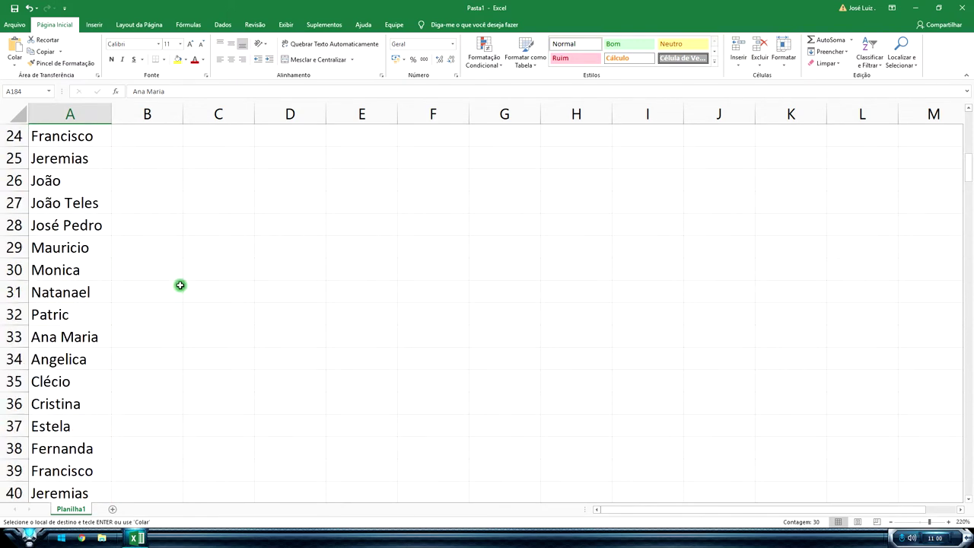
{"action": "scroll", "coordinate": [180, 285], "scroll_direction": "up", "scroll_amount": 8}
{"action": "left_click", "coordinate": [392, 221]}
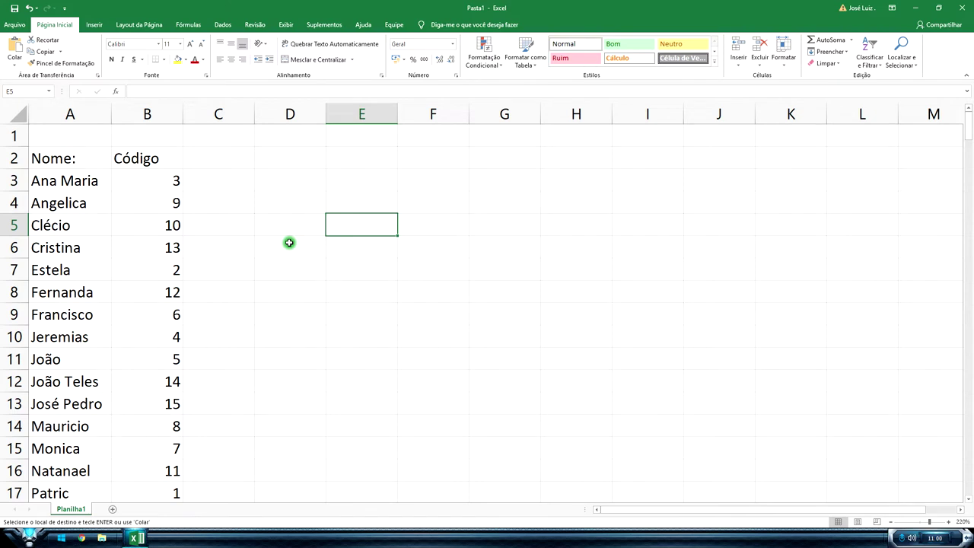
Correct the search text to 'Giovane', list all matches, and go to the only one, A123
{"action": "key", "text": "ctrl+l"}
{"action": "type", "text": "Giovani"}
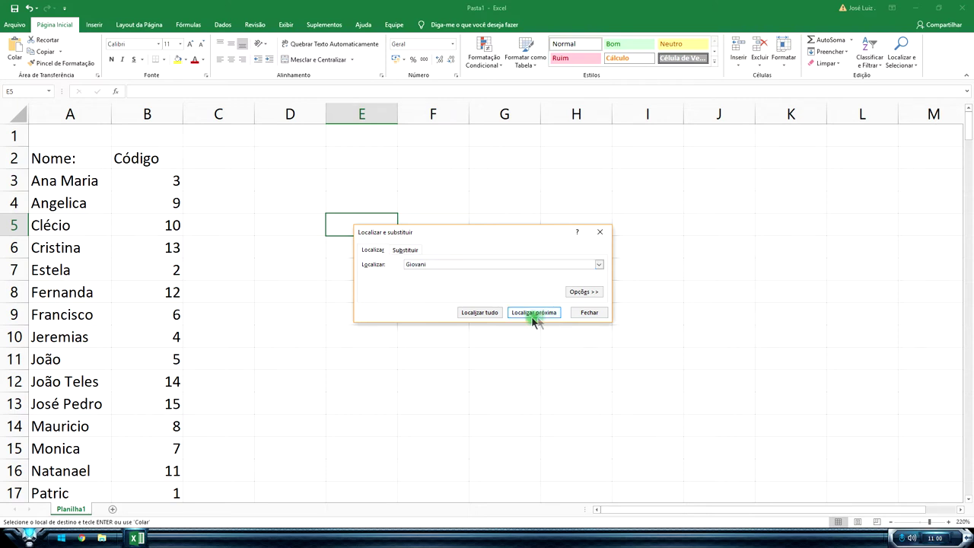
{"action": "left_click", "coordinate": [493, 313]}
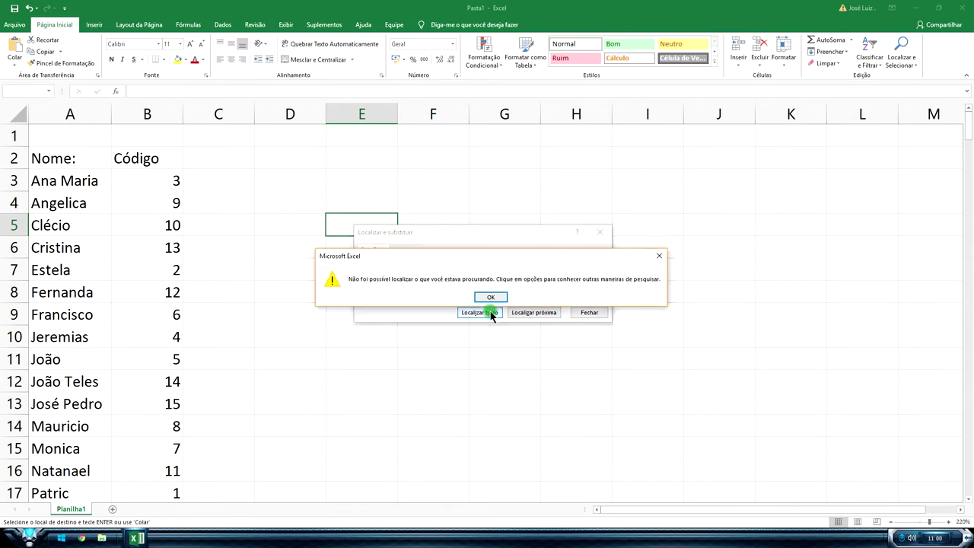
{"action": "left_click", "coordinate": [496, 297]}
{"action": "left_click", "coordinate": [445, 264]}
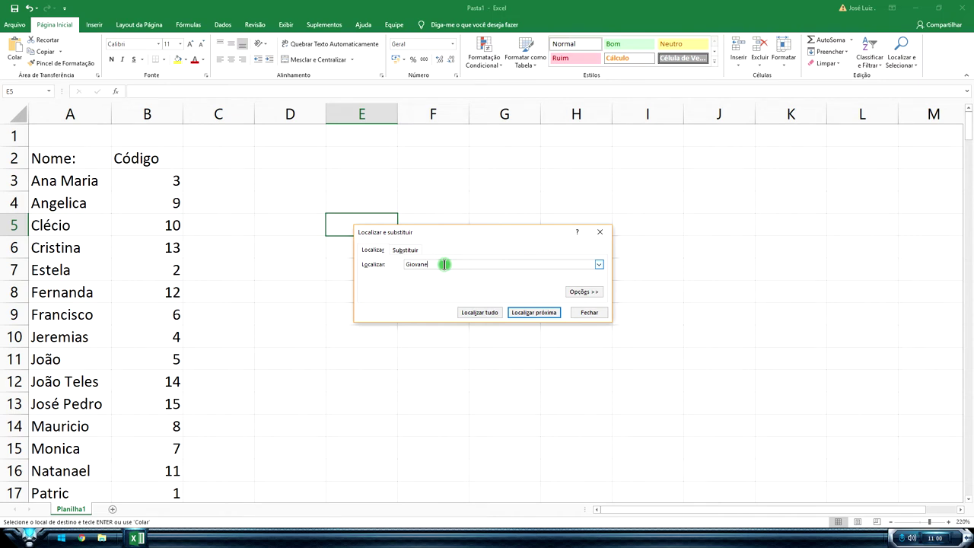
{"action": "left_click", "coordinate": [488, 313]}
{"action": "left_click", "coordinate": [463, 343]}
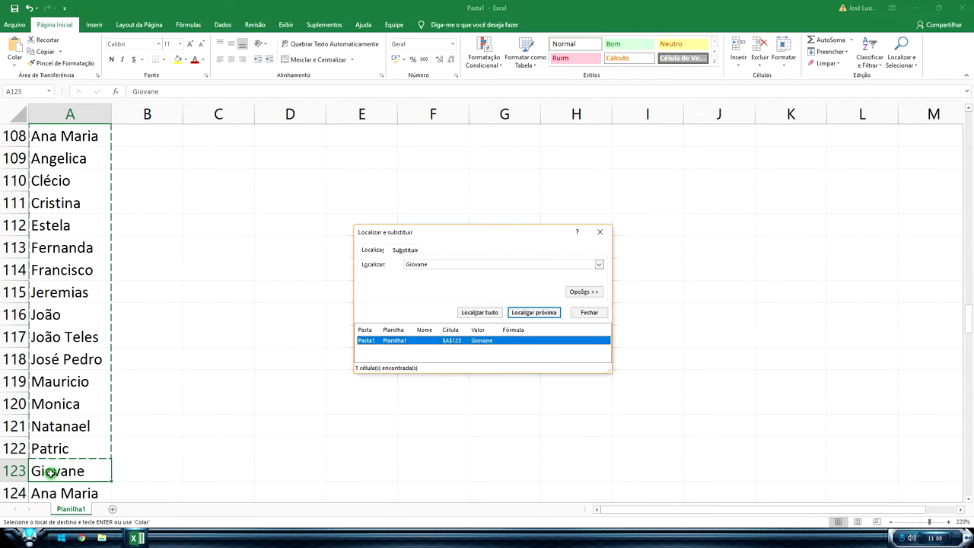
{"action": "left_click", "coordinate": [571, 330]}
{"action": "left_click", "coordinate": [599, 232]}
Overwrite Clécio in cell A35 by typing 'Gi' and accepting the AutoComplete suggestion Giovane
{"action": "scroll", "coordinate": [111, 211], "scroll_direction": "up", "scroll_amount": 1}
{"action": "scroll", "coordinate": [113, 211], "scroll_direction": "up", "scroll_amount": 9}
{"action": "scroll", "coordinate": [113, 212], "scroll_direction": "up", "scroll_amount": 12}
{"action": "scroll", "coordinate": [113, 211], "scroll_direction": "down", "scroll_amount": 7}
{"action": "scroll", "coordinate": [113, 211], "scroll_direction": "down", "scroll_amount": 6}
{"action": "scroll", "coordinate": [113, 212], "scroll_direction": "down", "scroll_amount": 10}
{"action": "scroll", "coordinate": [113, 211], "scroll_direction": "down", "scroll_amount": 5}
{"action": "scroll", "coordinate": [113, 211], "scroll_direction": "down", "scroll_amount": 4}
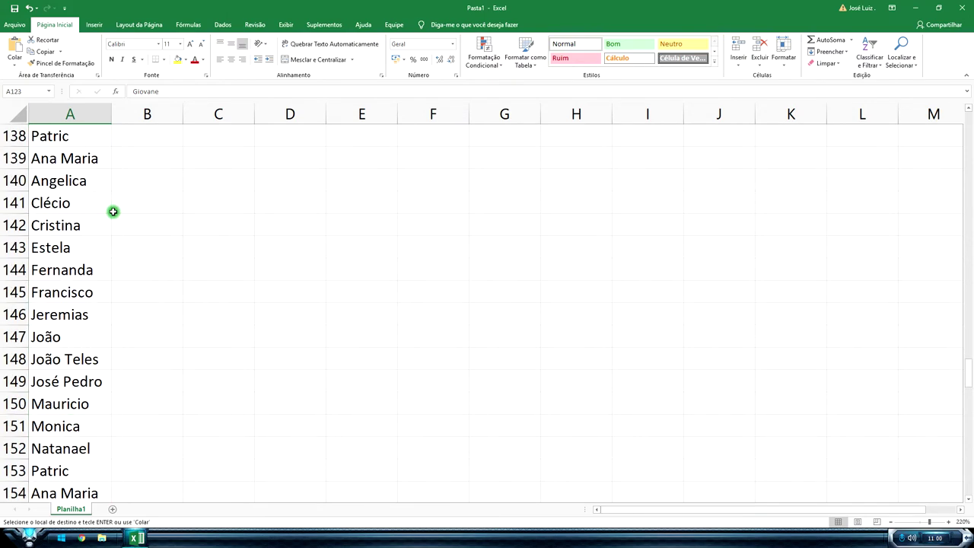
{"action": "scroll", "coordinate": [91, 361], "scroll_direction": "down", "scroll_amount": 2}
{"action": "scroll", "coordinate": [96, 342], "scroll_direction": "down", "scroll_amount": 1}
{"action": "scroll", "coordinate": [96, 342], "scroll_direction": "down", "scroll_amount": 5}
{"action": "scroll", "coordinate": [94, 331], "scroll_direction": "down", "scroll_amount": 6}
{"action": "scroll", "coordinate": [93, 331], "scroll_direction": "down", "scroll_amount": 11}
{"action": "scroll", "coordinate": [92, 333], "scroll_direction": "down", "scroll_amount": 6}
{"action": "scroll", "coordinate": [84, 334], "scroll_direction": "up", "scroll_amount": 4}
{"action": "scroll", "coordinate": [89, 335], "scroll_direction": "up", "scroll_amount": 5}
{"action": "scroll", "coordinate": [128, 343], "scroll_direction": "up", "scroll_amount": 3}
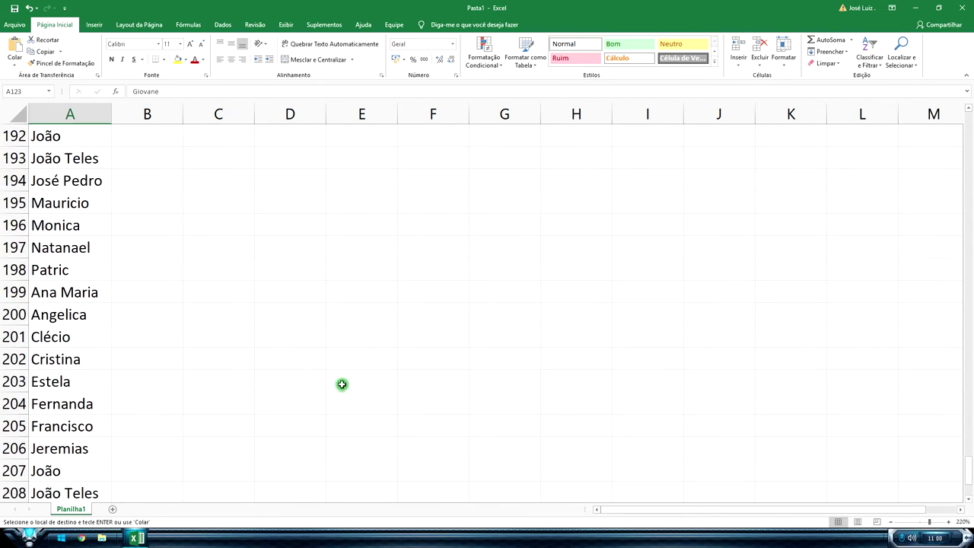
{"action": "scroll", "coordinate": [74, 314], "scroll_direction": "up", "scroll_amount": 5}
{"action": "scroll", "coordinate": [76, 311], "scroll_direction": "up", "scroll_amount": 9}
{"action": "scroll", "coordinate": [76, 317], "scroll_direction": "up", "scroll_amount": 4}
{"action": "scroll", "coordinate": [78, 372], "scroll_direction": "up", "scroll_amount": 10}
{"action": "scroll", "coordinate": [78, 314], "scroll_direction": "up", "scroll_amount": 5}
{"action": "scroll", "coordinate": [77, 314], "scroll_direction": "up", "scroll_amount": 9}
{"action": "scroll", "coordinate": [78, 315], "scroll_direction": "up", "scroll_amount": 4}
{"action": "scroll", "coordinate": [77, 315], "scroll_direction": "up", "scroll_amount": 4}
{"action": "scroll", "coordinate": [77, 314], "scroll_direction": "up", "scroll_amount": 3}
{"action": "scroll", "coordinate": [77, 314], "scroll_direction": "up", "scroll_amount": 2}
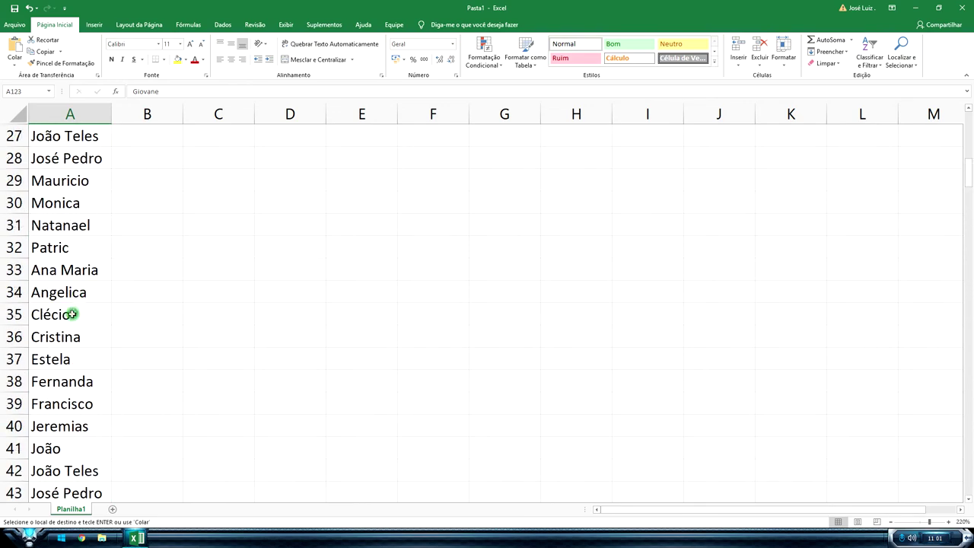
{"action": "left_click", "coordinate": [74, 312]}
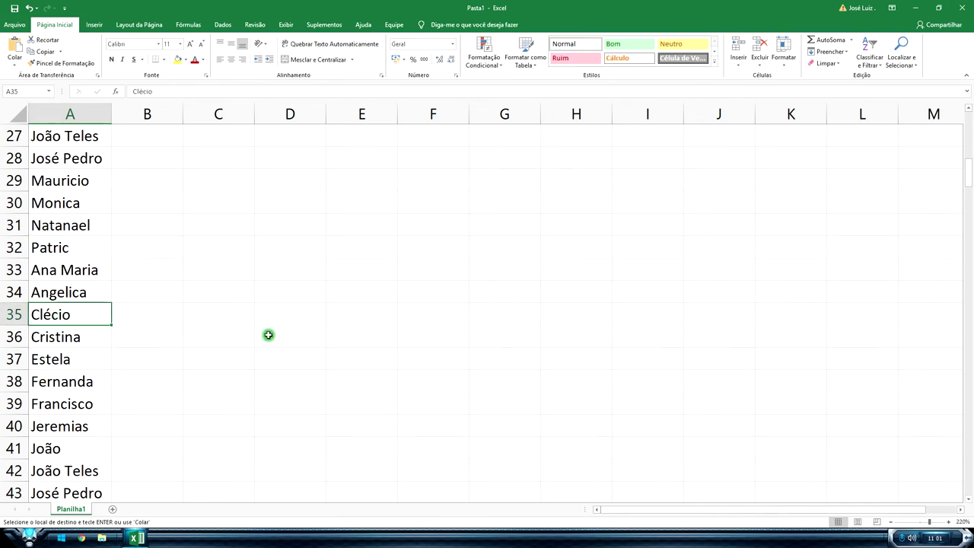
{"action": "scroll", "coordinate": [257, 334], "scroll_direction": "down", "scroll_amount": 4}
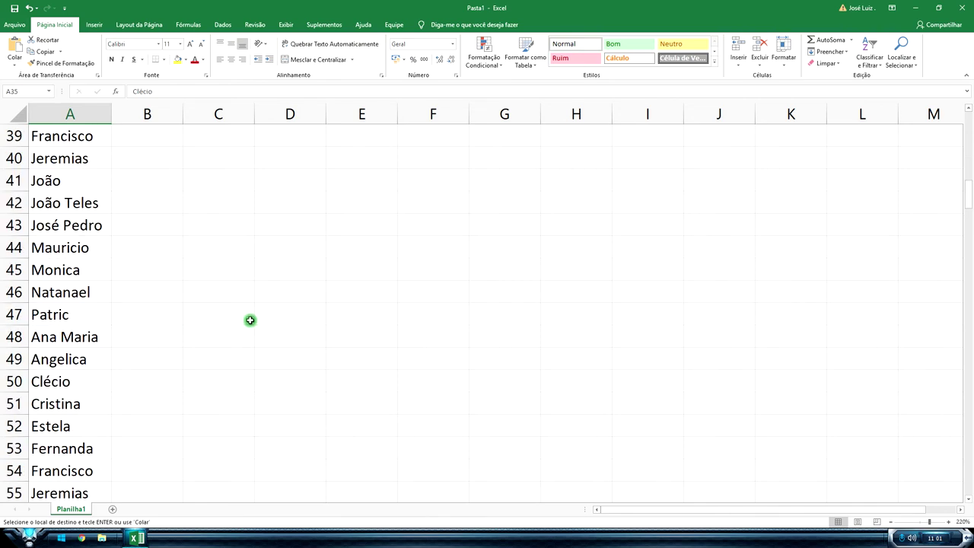
{"action": "scroll", "coordinate": [250, 320], "scroll_direction": "down", "scroll_amount": 9}
{"action": "scroll", "coordinate": [274, 309], "scroll_direction": "down", "scroll_amount": 11}
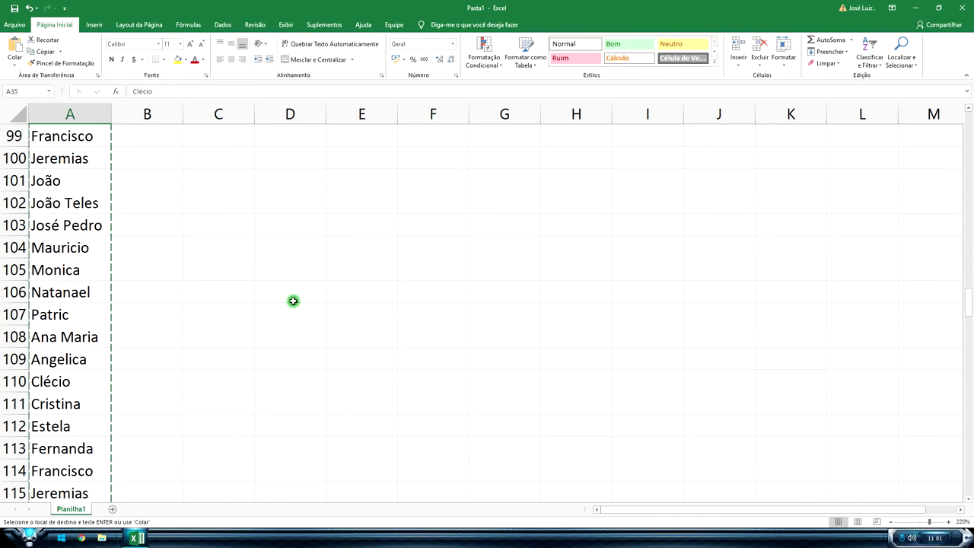
{"action": "scroll", "coordinate": [295, 299], "scroll_direction": "up", "scroll_amount": 6}
{"action": "scroll", "coordinate": [290, 294], "scroll_direction": "up", "scroll_amount": 5}
{"action": "scroll", "coordinate": [286, 289], "scroll_direction": "up", "scroll_amount": 8}
{"action": "scroll", "coordinate": [162, 264], "scroll_direction": "up", "scroll_amount": 4}
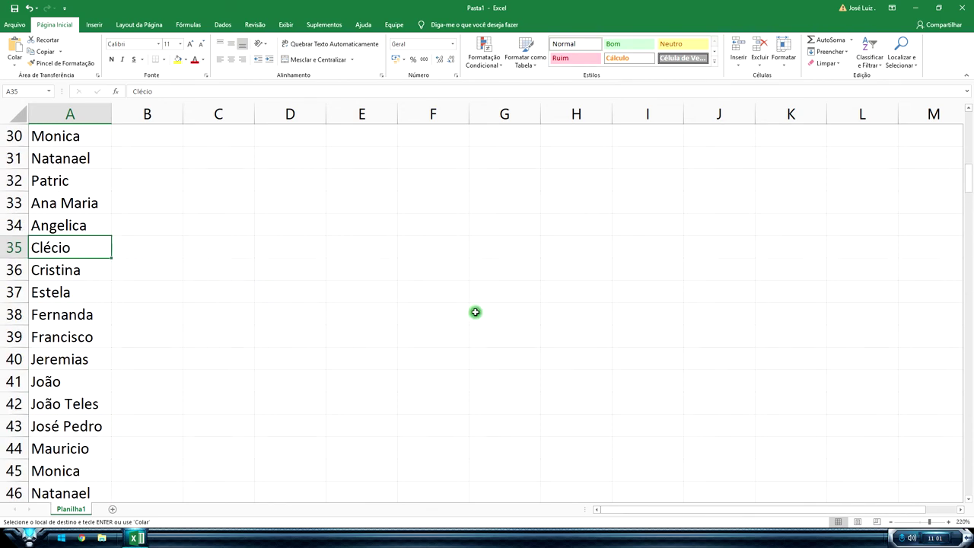
{"action": "type", "text": "Giovane"}
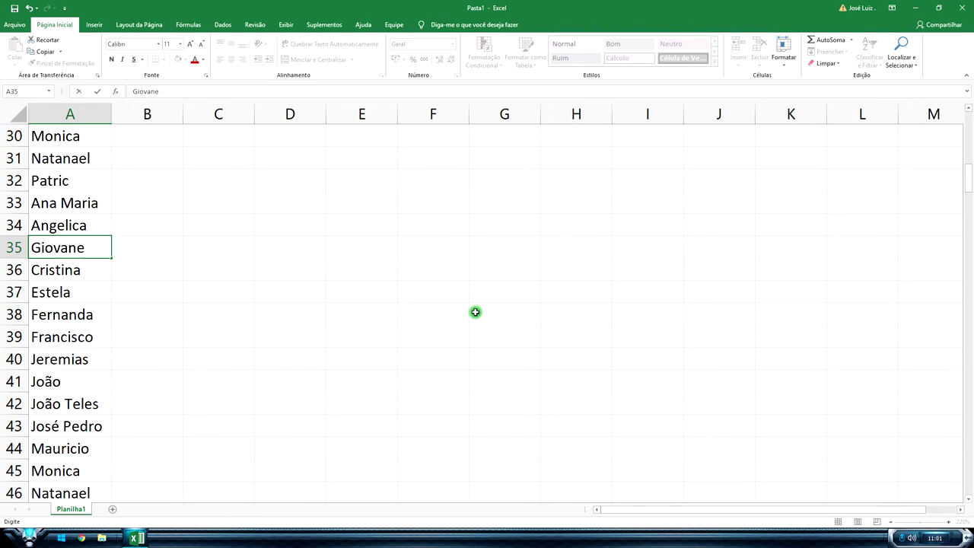
{"action": "left_click", "coordinate": [475, 312]}
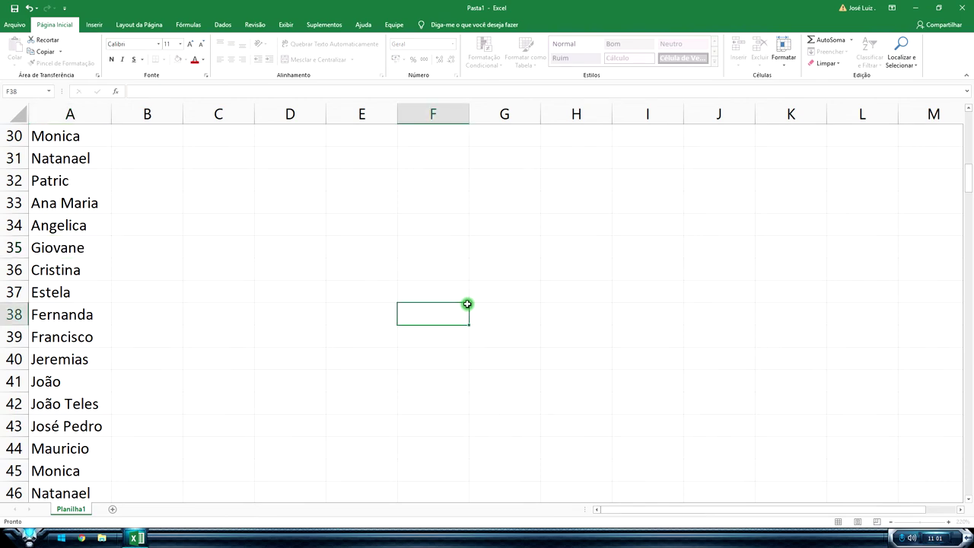
{"action": "scroll", "coordinate": [629, 324], "scroll_direction": "up", "scroll_amount": 5}
{"action": "scroll", "coordinate": [629, 323], "scroll_direction": "up", "scroll_amount": 5}
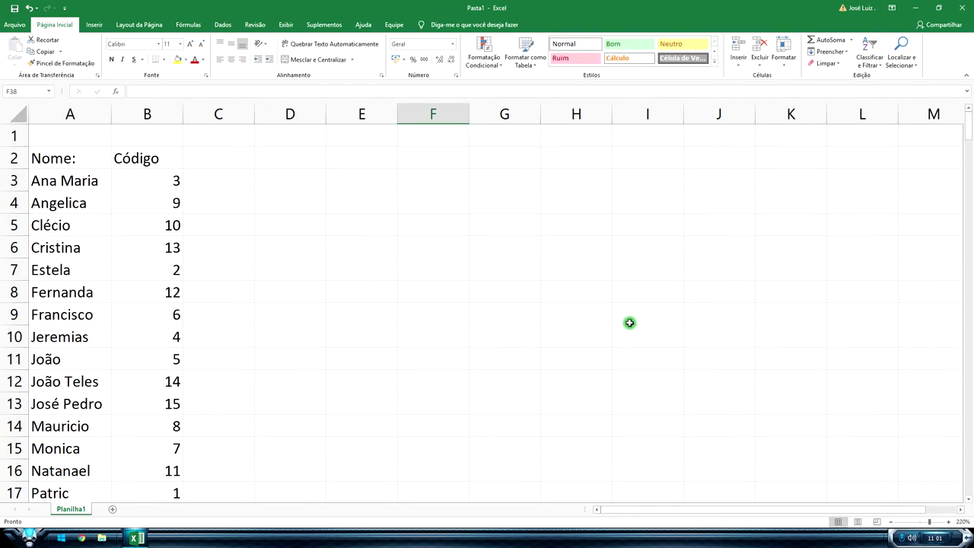
Search all cells for Giovane again and go to the second match at A123
{"action": "key", "text": "ctrl+l"}
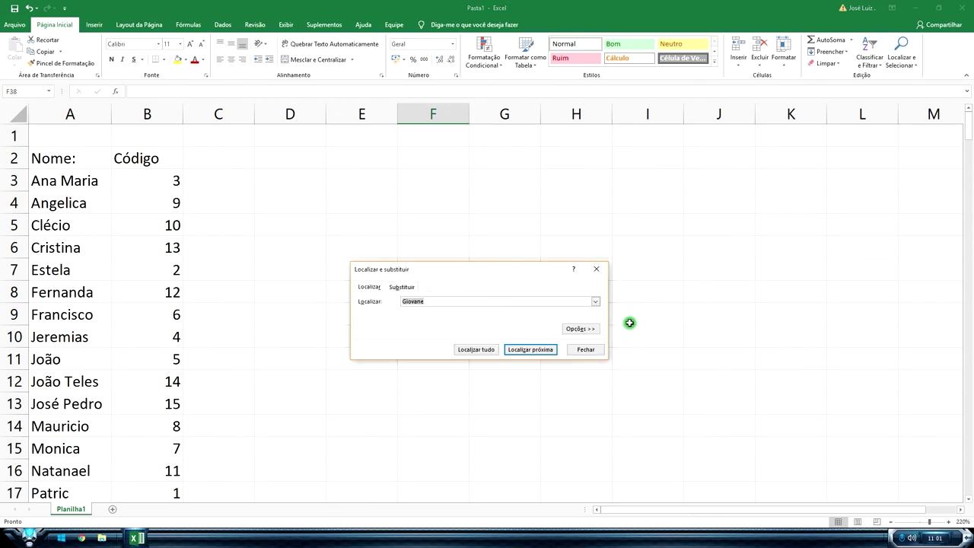
{"action": "left_click", "coordinate": [480, 350]}
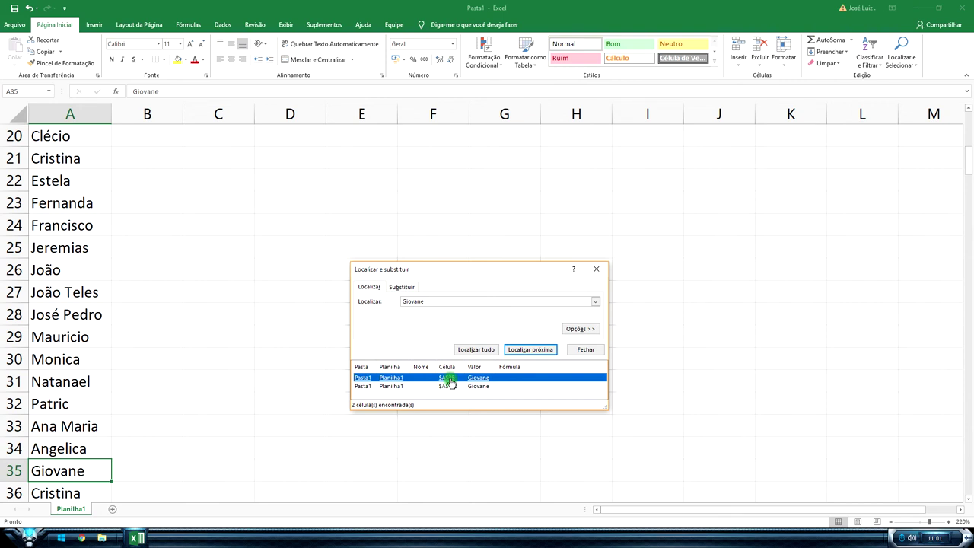
{"action": "left_click", "coordinate": [449, 387]}
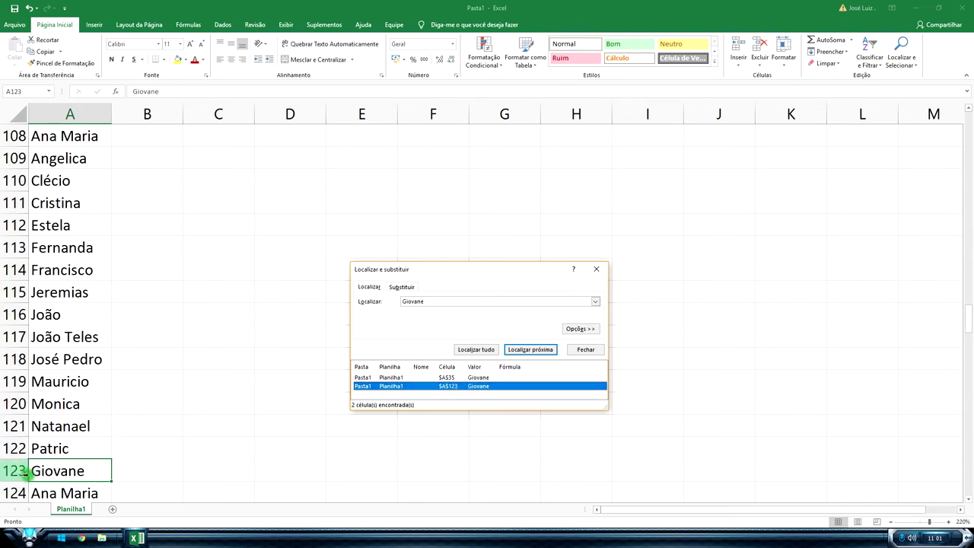
{"action": "left_click", "coordinate": [597, 268]}
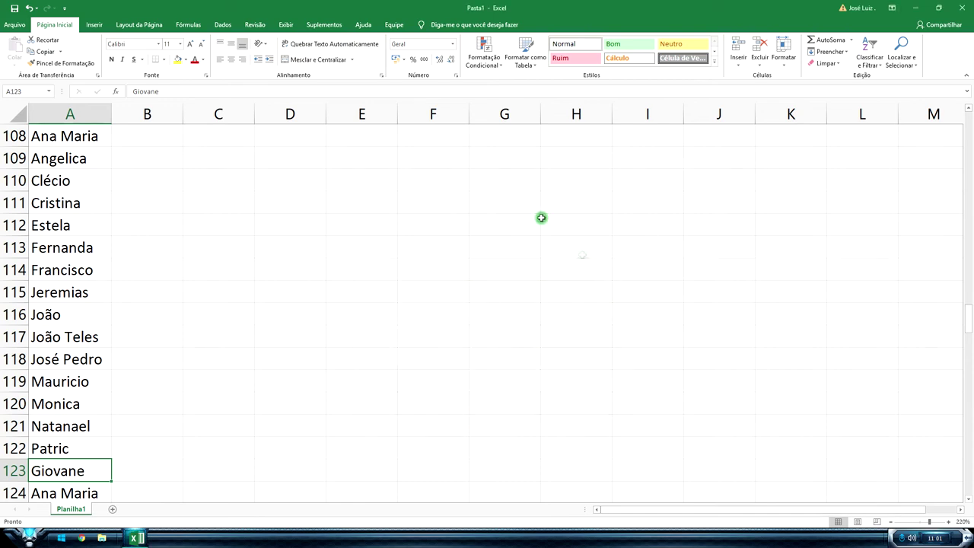
Scroll back up to row 1 of the Nome/Código table
{"action": "scroll", "coordinate": [506, 216], "scroll_direction": "up", "scroll_amount": 7}
{"action": "scroll", "coordinate": [506, 216], "scroll_direction": "up", "scroll_amount": 6}
{"action": "scroll", "coordinate": [506, 216], "scroll_direction": "up", "scroll_amount": 11}
{"action": "scroll", "coordinate": [506, 217], "scroll_direction": "up", "scroll_amount": 10}
{"action": "scroll", "coordinate": [147, 190], "scroll_direction": "up", "scroll_amount": 2}
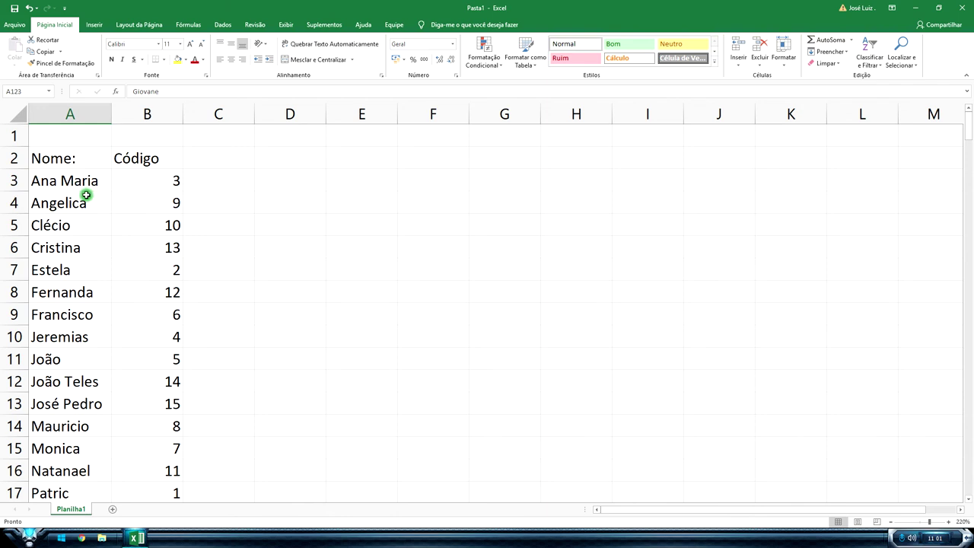